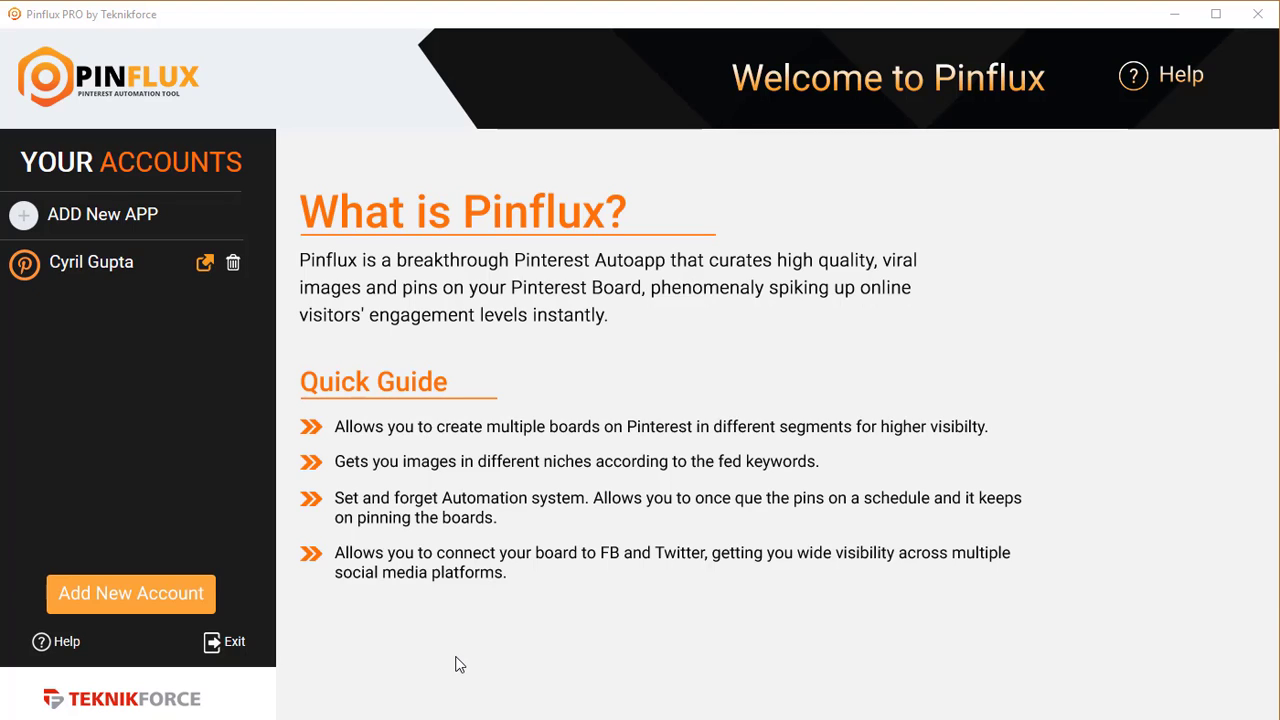
Step: Start adding a new Pinterest account, keeping Existing App on None, and proceed to the login form
{"action": "left_click", "coordinate": [138, 611]}
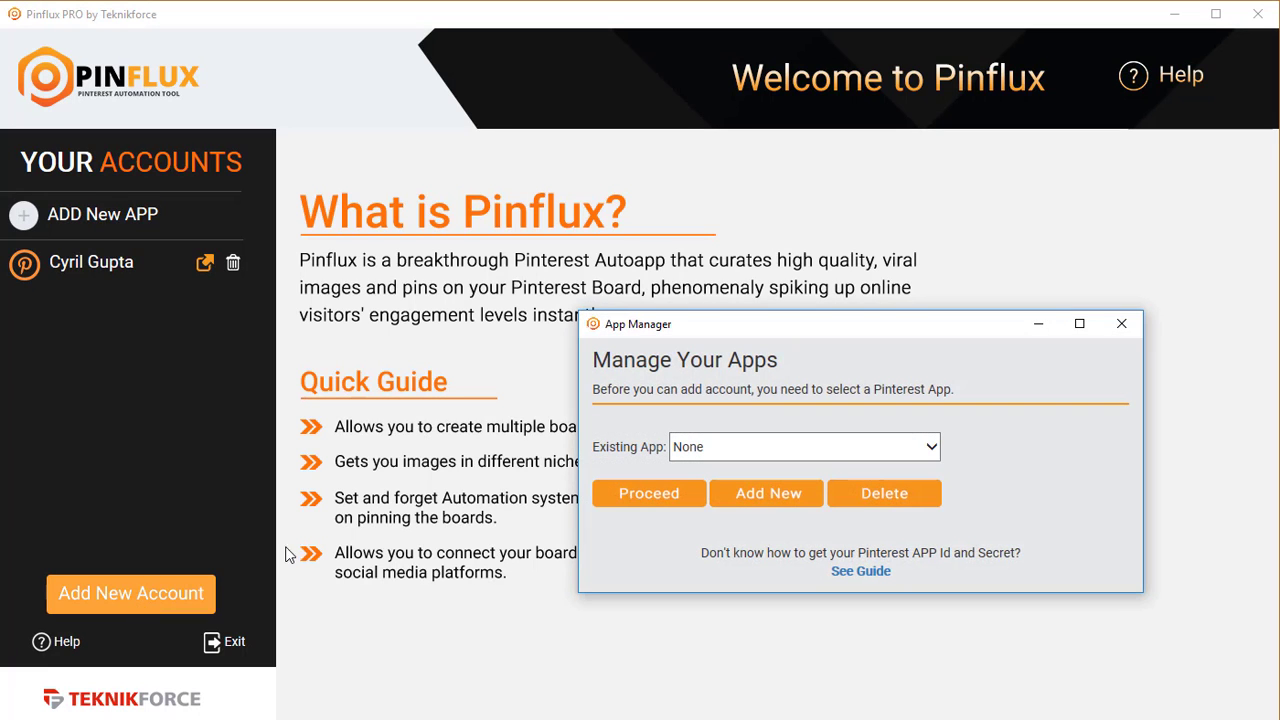
{"action": "left_click_drag", "start_coordinate": [756, 331], "coordinate": [606, 266]}
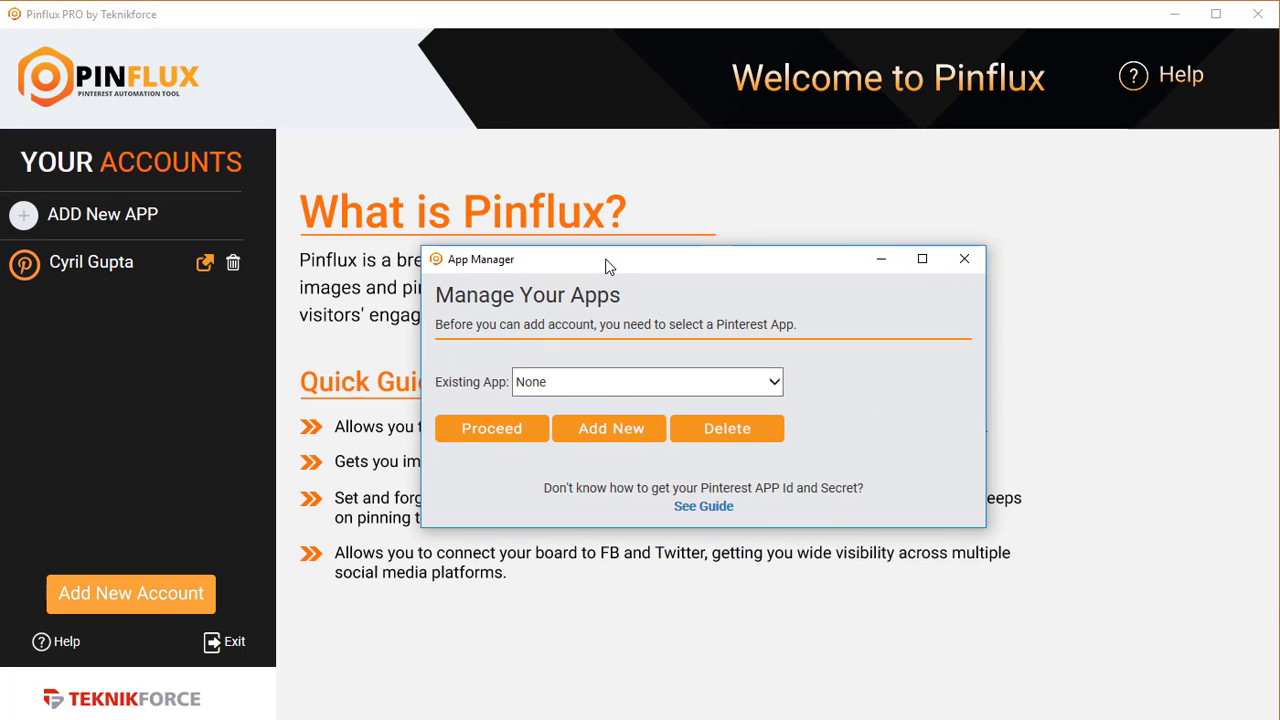
{"action": "left_click", "coordinate": [606, 397]}
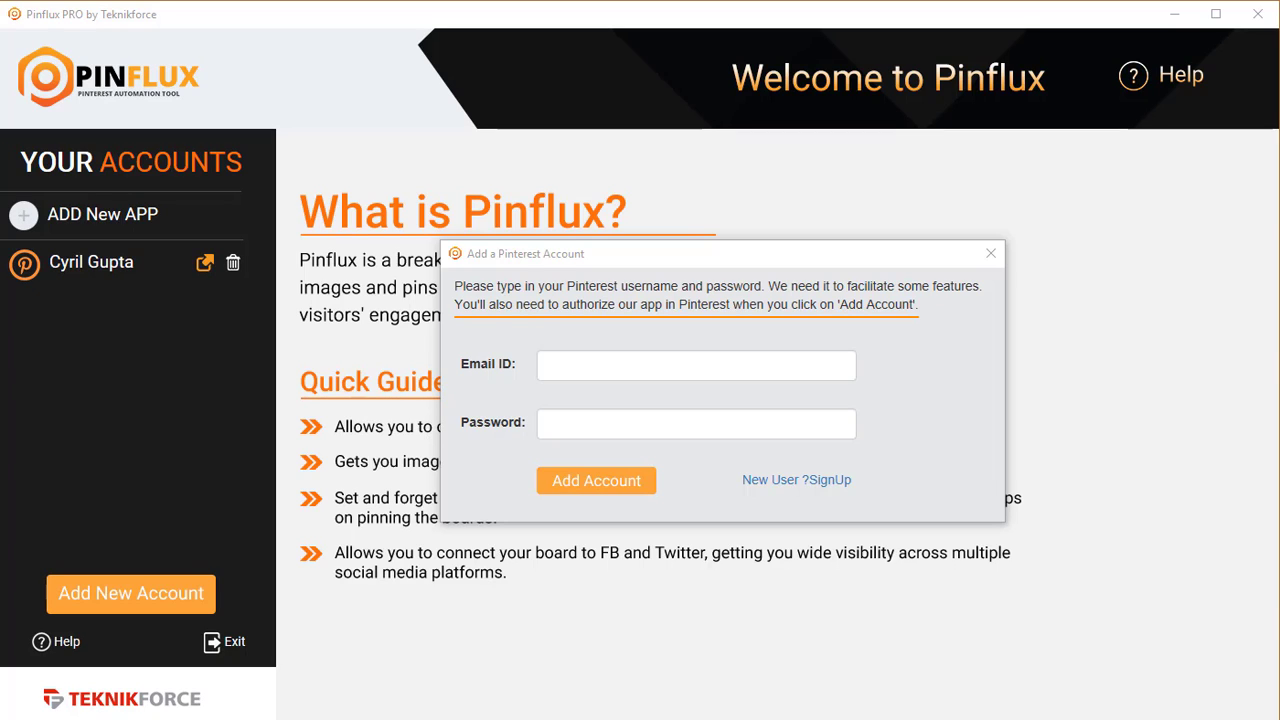
Step: Enter the account's e-mail and password, add the account, and approve the app's Pinterest permissions
{"action": "left_click", "coordinate": [693, 357]}
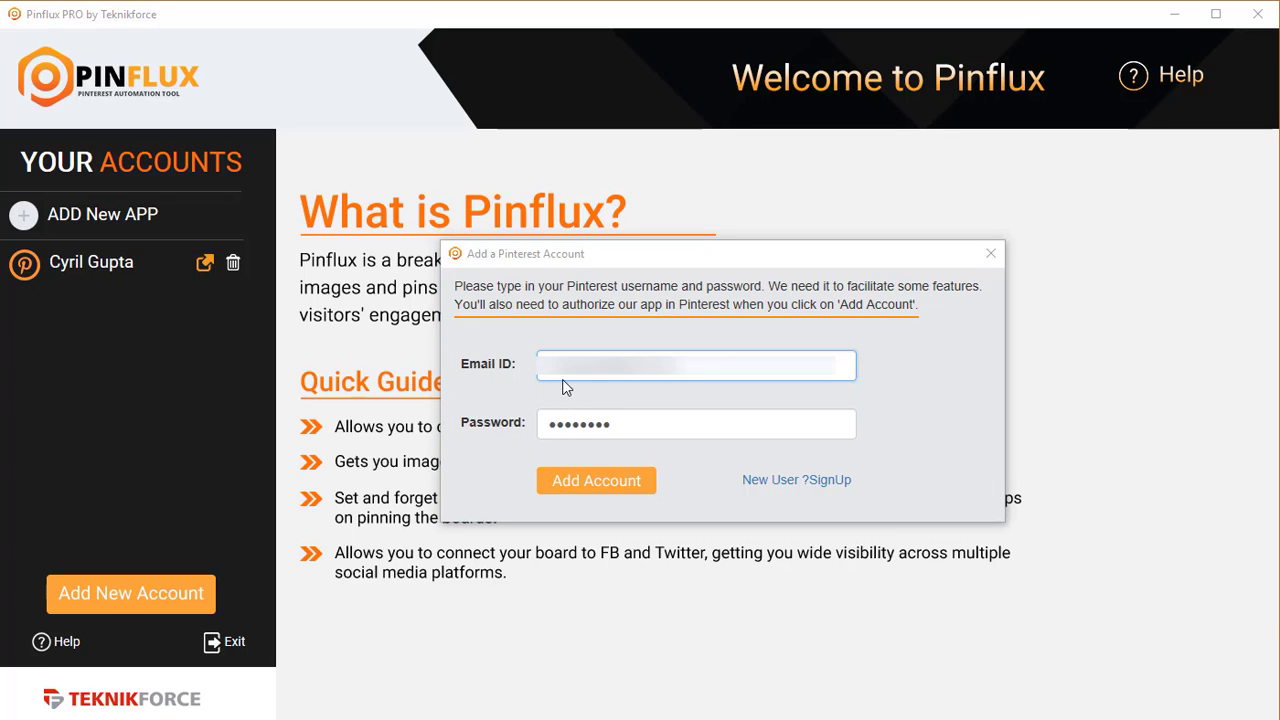
{"action": "left_click", "coordinate": [586, 483]}
{"action": "left_click", "coordinate": [586, 483]}
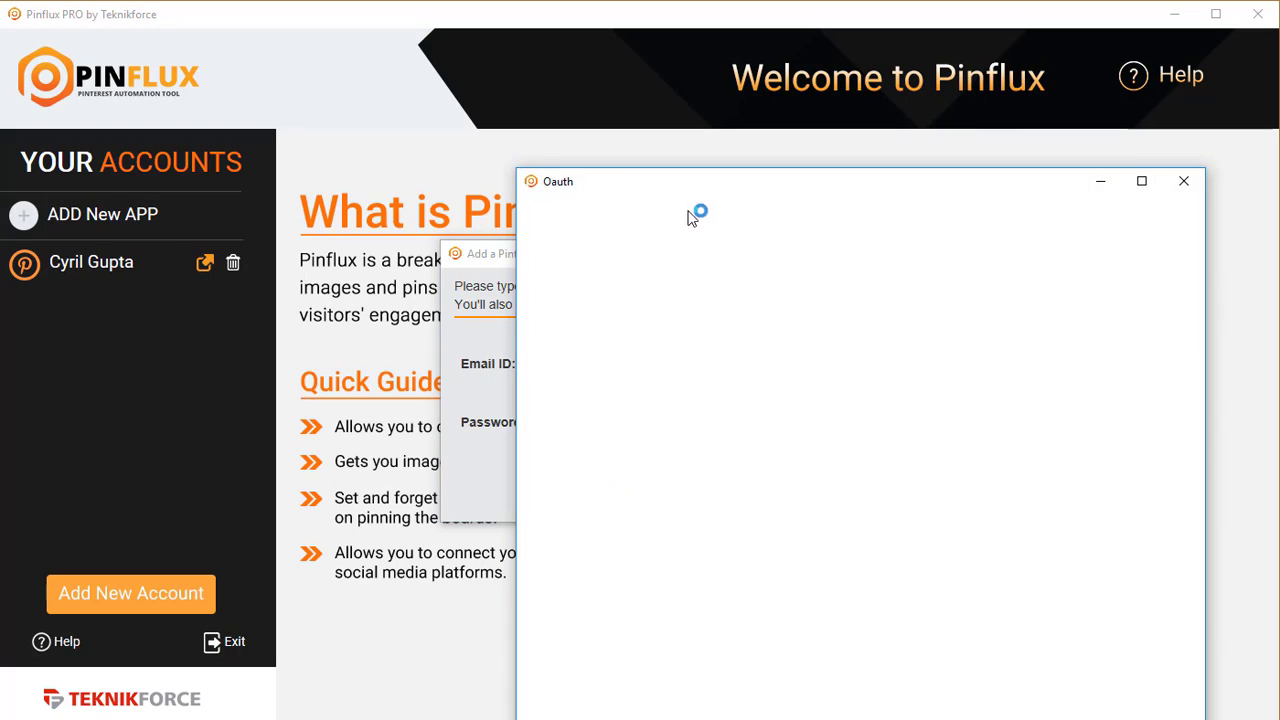
{"action": "left_click_drag", "start_coordinate": [694, 188], "coordinate": [580, 130]}
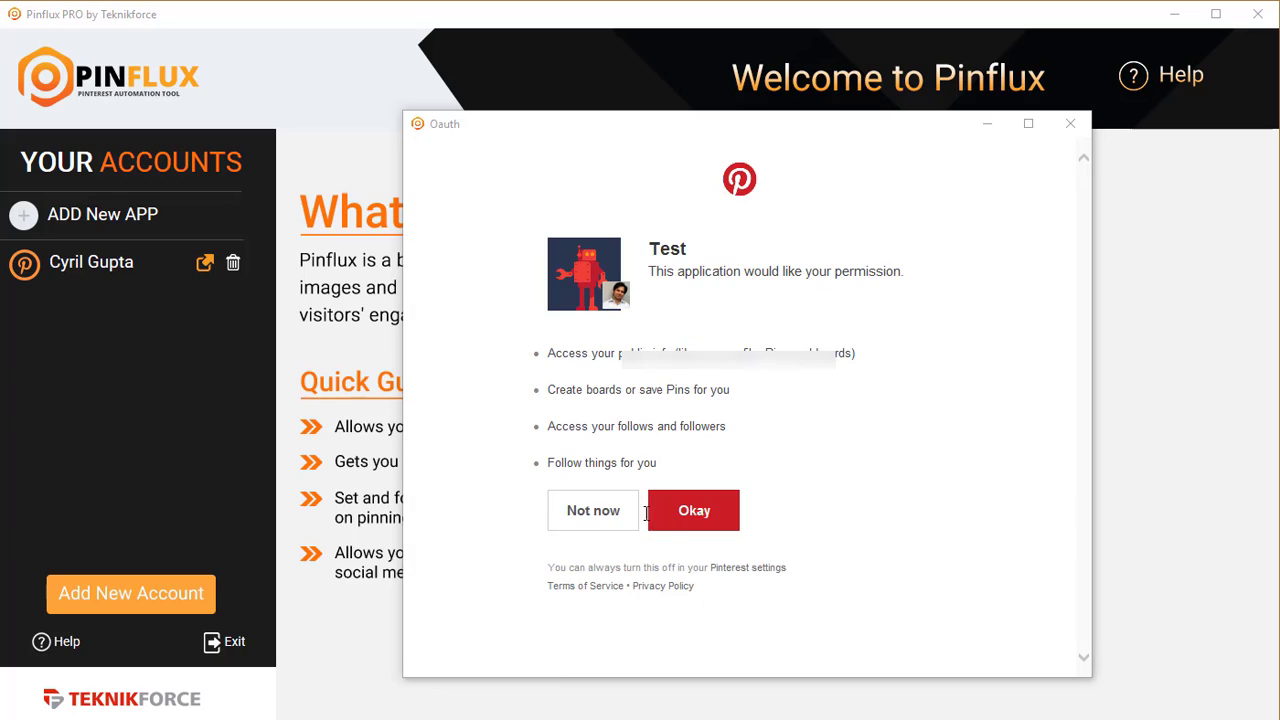
{"action": "left_click", "coordinate": [674, 515]}
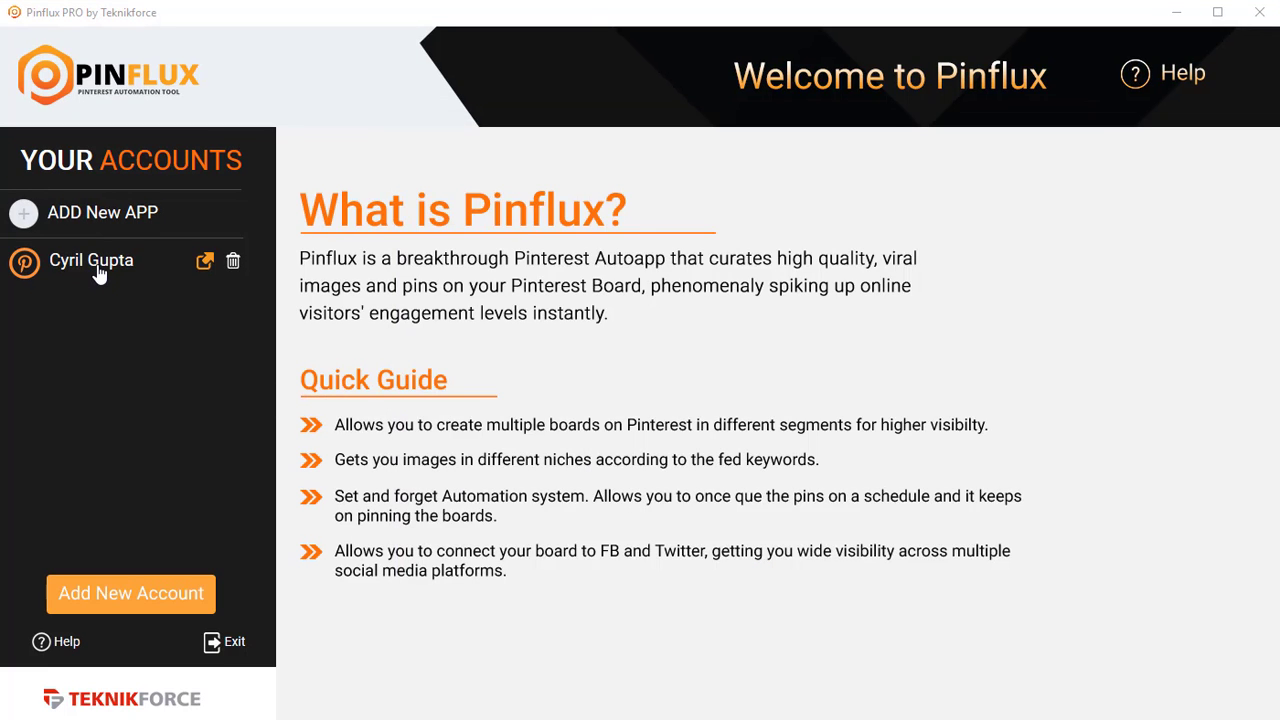
Step: Select the connected account and switch to its My style board tab
{"action": "left_click", "coordinate": [101, 272]}
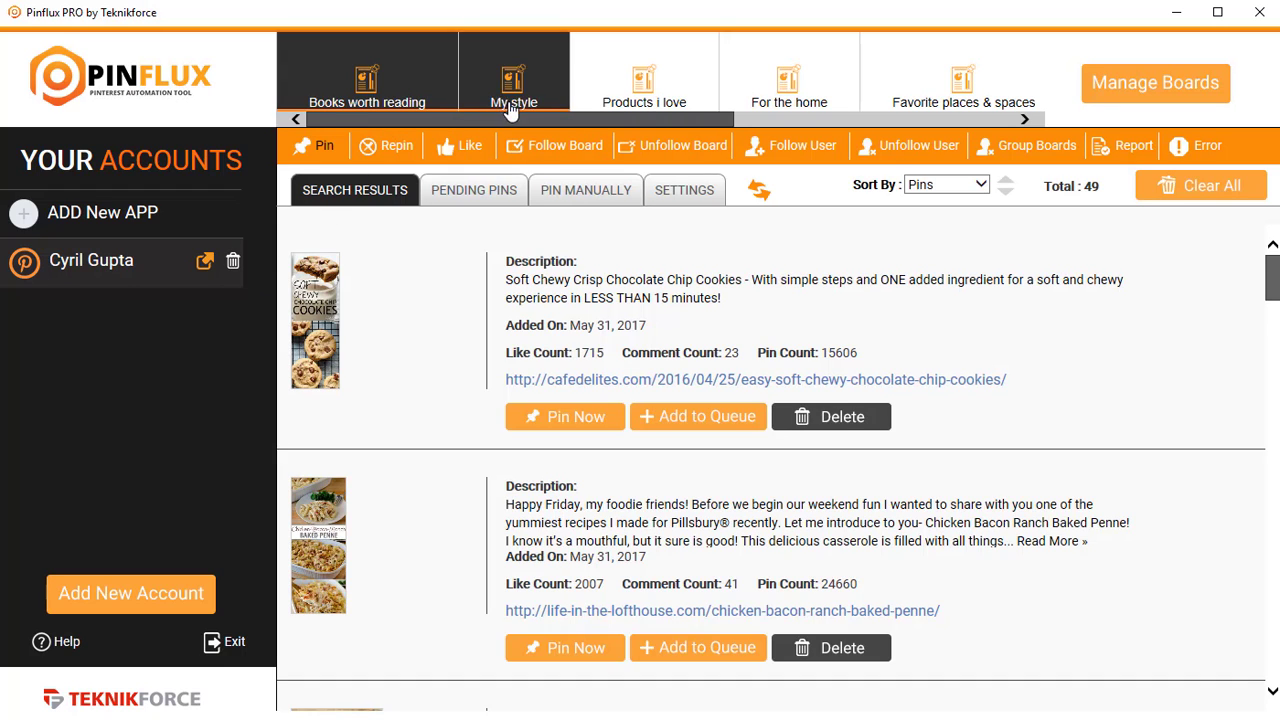
{"action": "mouse_move", "coordinate": [524, 121]}
{"action": "left_mouse_down"}
{"action": "mouse_move", "coordinate": [790, 150]}
{"action": "mouse_move", "coordinate": [972, 188]}
{"action": "mouse_move", "coordinate": [634, 113]}
{"action": "mouse_move", "coordinate": [502, 118]}
{"action": "left_mouse_up"}
{"action": "left_click", "coordinate": [540, 92]}
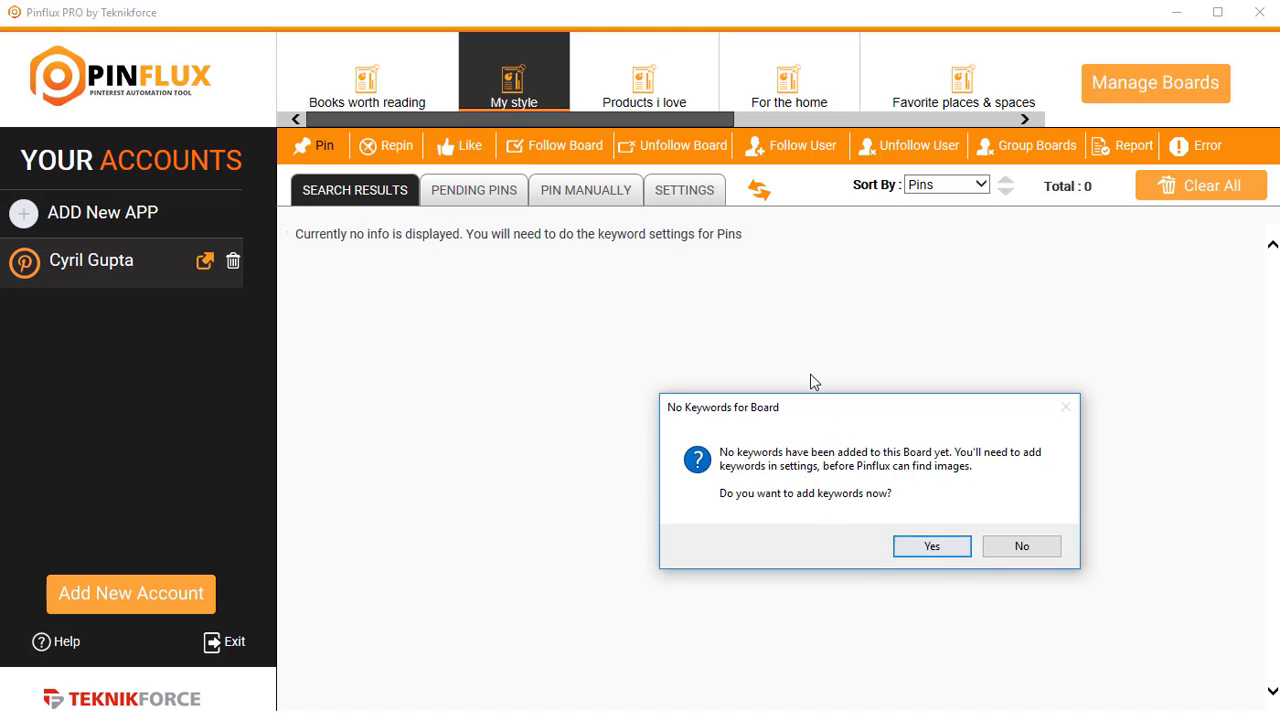
{"action": "left_click_drag", "start_coordinate": [801, 416], "coordinate": [694, 283]}
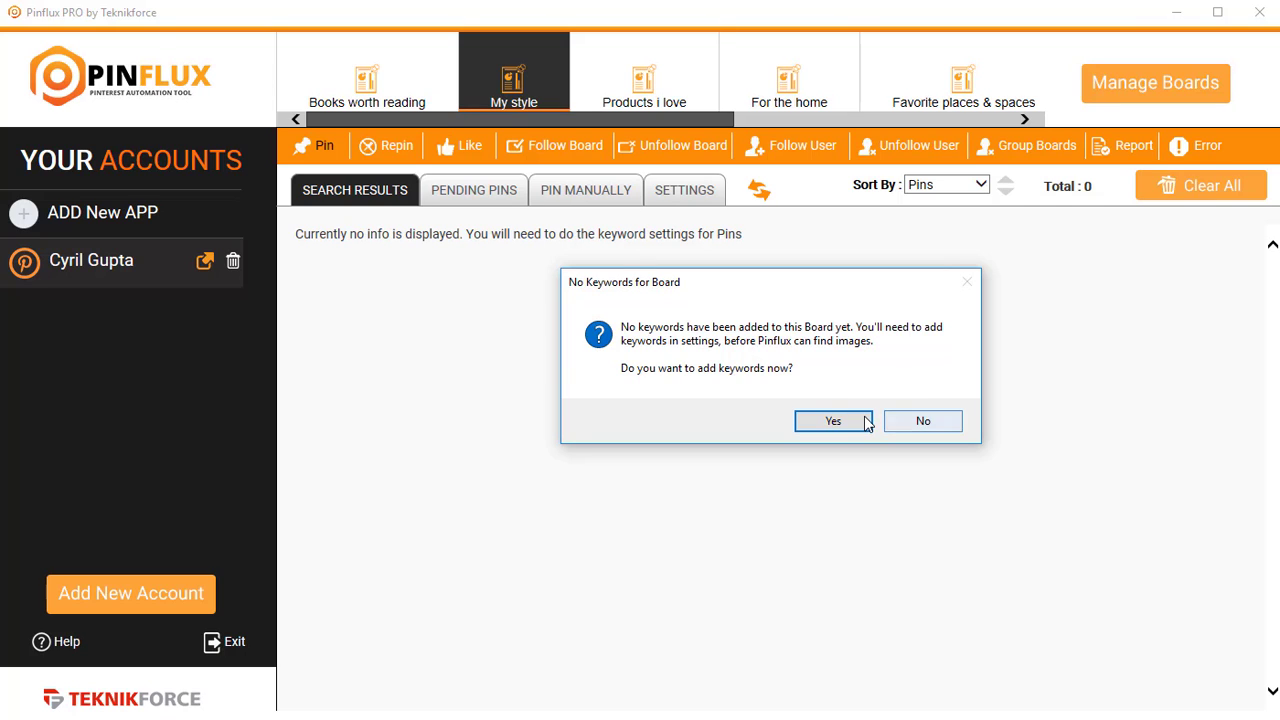
Step: Accept adding keywords and enter 'shirt designs' as the My style board's keyword
{"action": "left_click", "coordinate": [822, 422]}
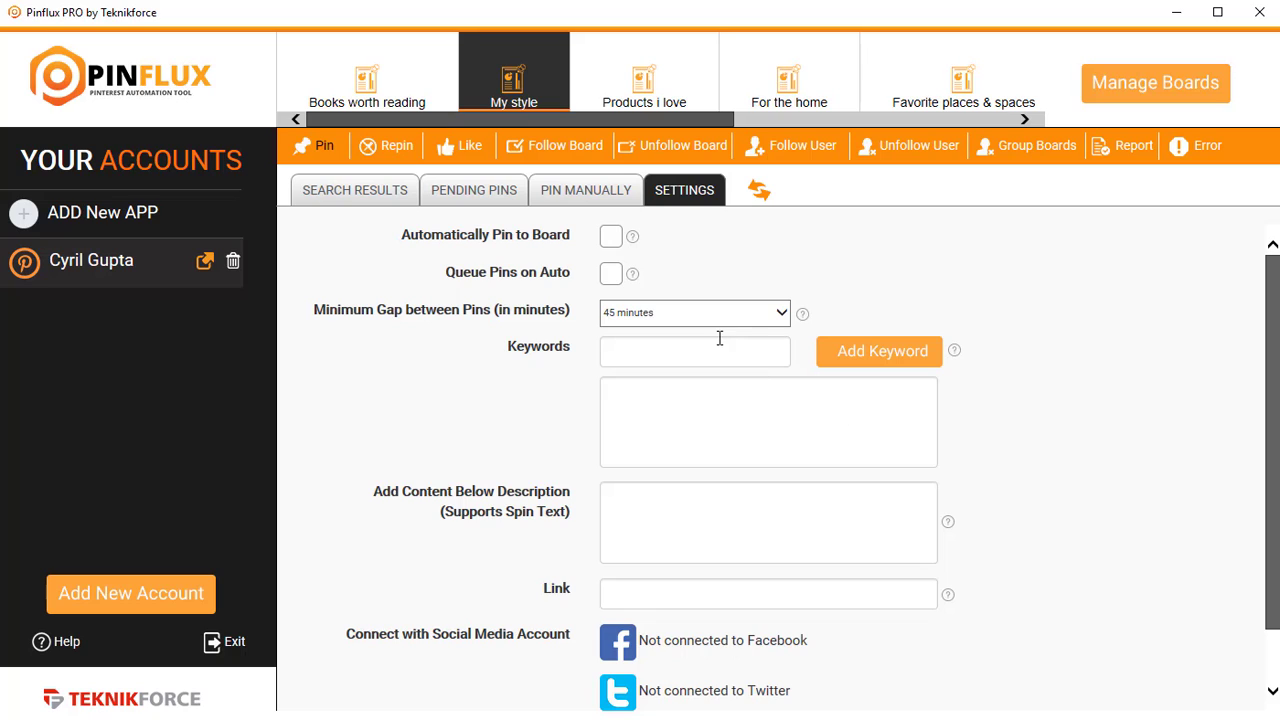
{"action": "left_click", "coordinate": [683, 350]}
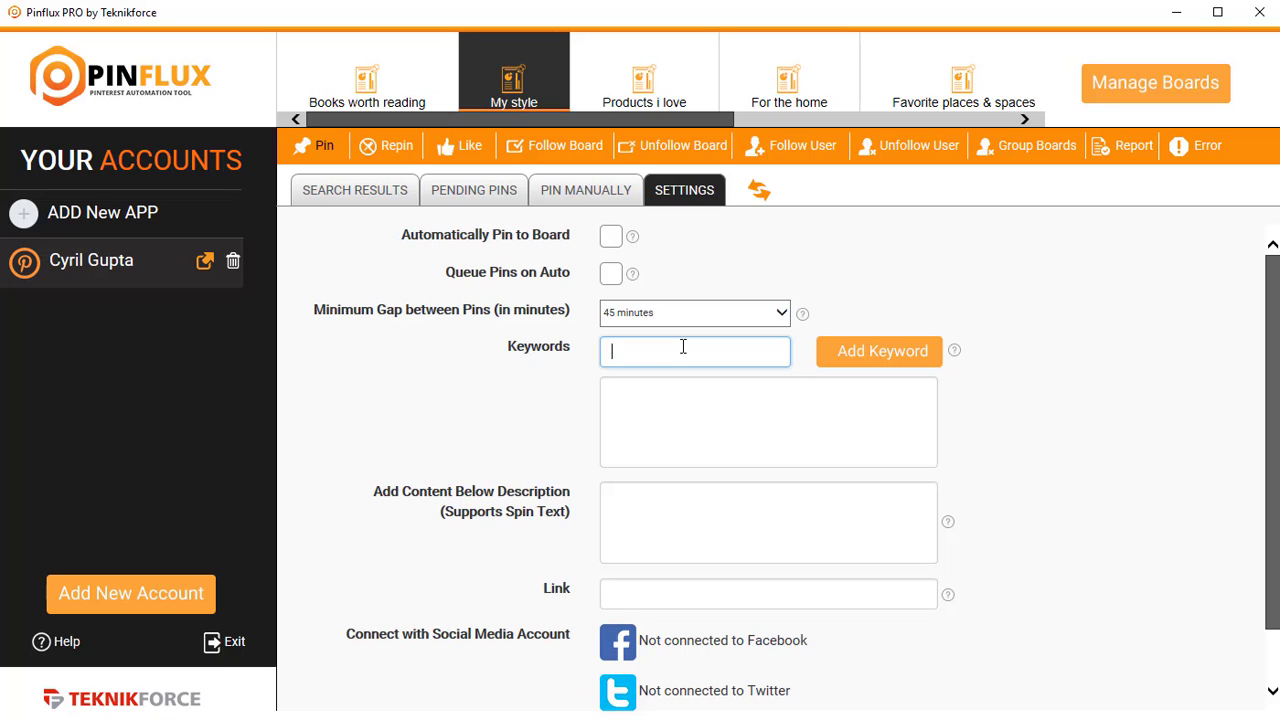
{"action": "type", "text": "shirt designs"}
{"action": "key", "text": "Return"}
{"action": "left_click", "coordinate": [679, 388]}
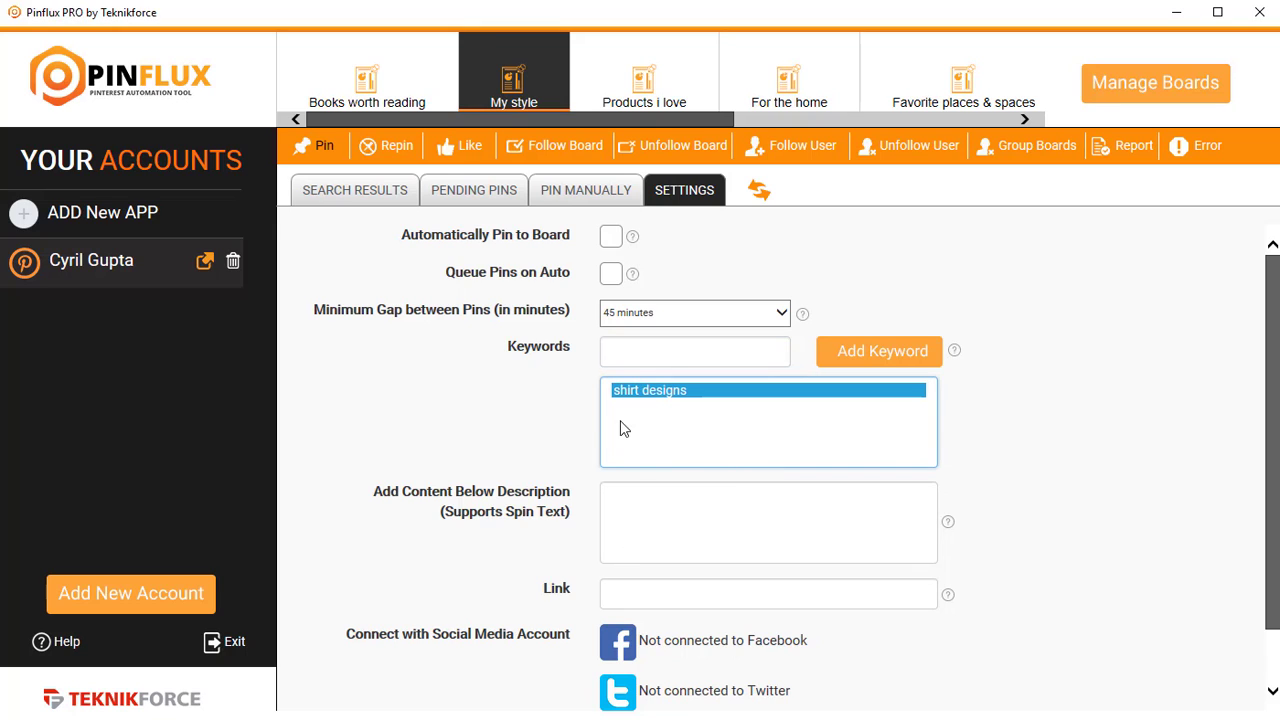
{"action": "scroll", "coordinate": [740, 555], "scroll_direction": "down", "scroll_amount": 1}
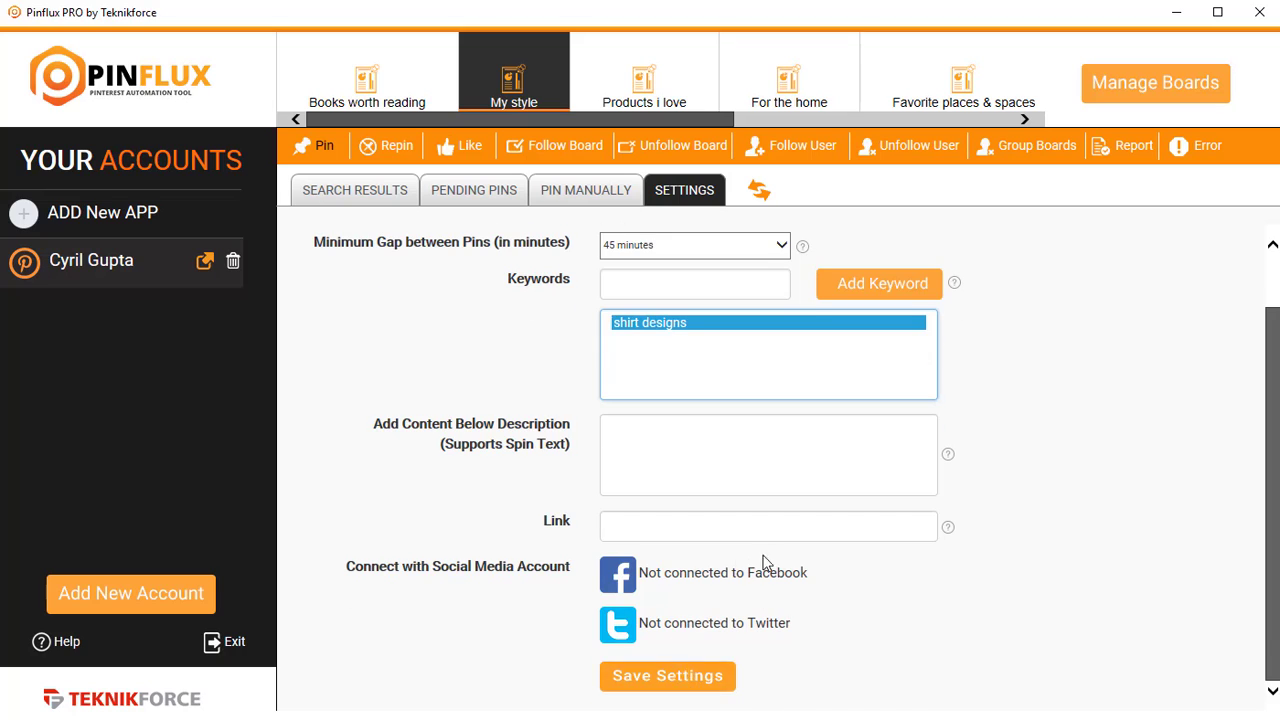
{"action": "scroll", "coordinate": [714, 549], "scroll_direction": "up", "scroll_amount": 1}
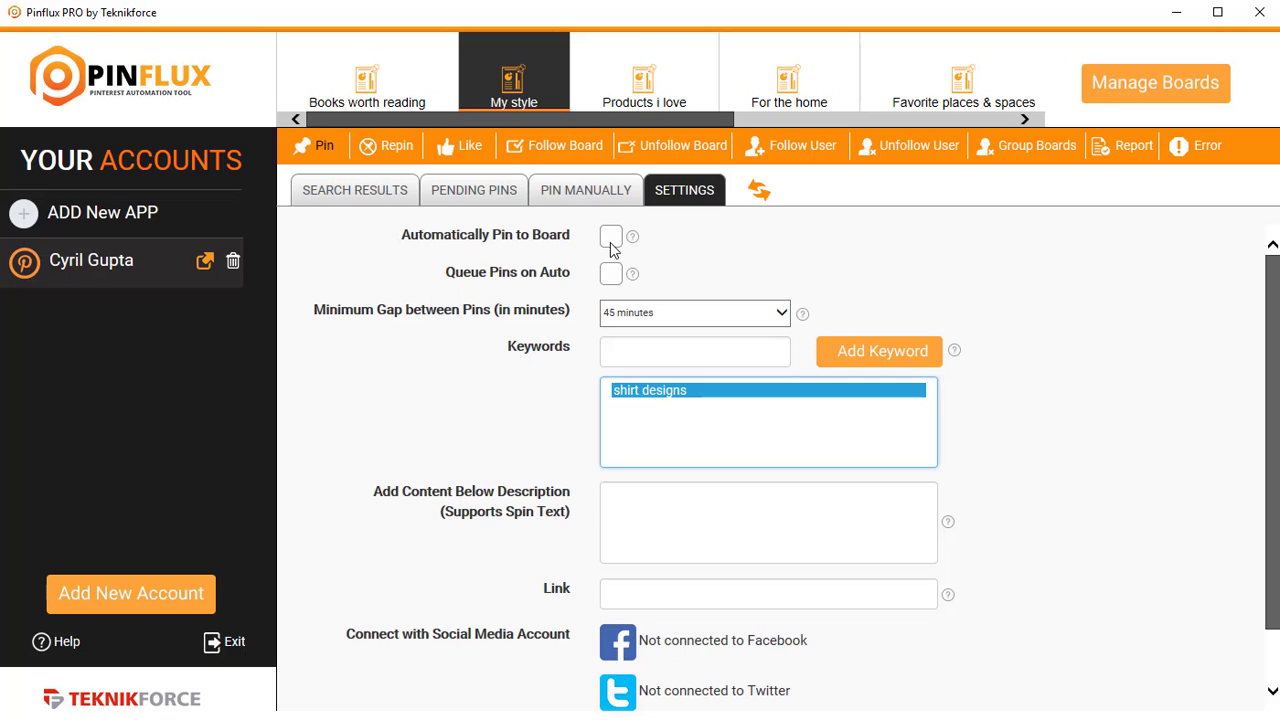
Step: Tick Queue Pins on Auto and keep the Minimum Gap at 45 minutes
{"action": "left_click", "coordinate": [611, 240]}
{"action": "left_click", "coordinate": [611, 242]}
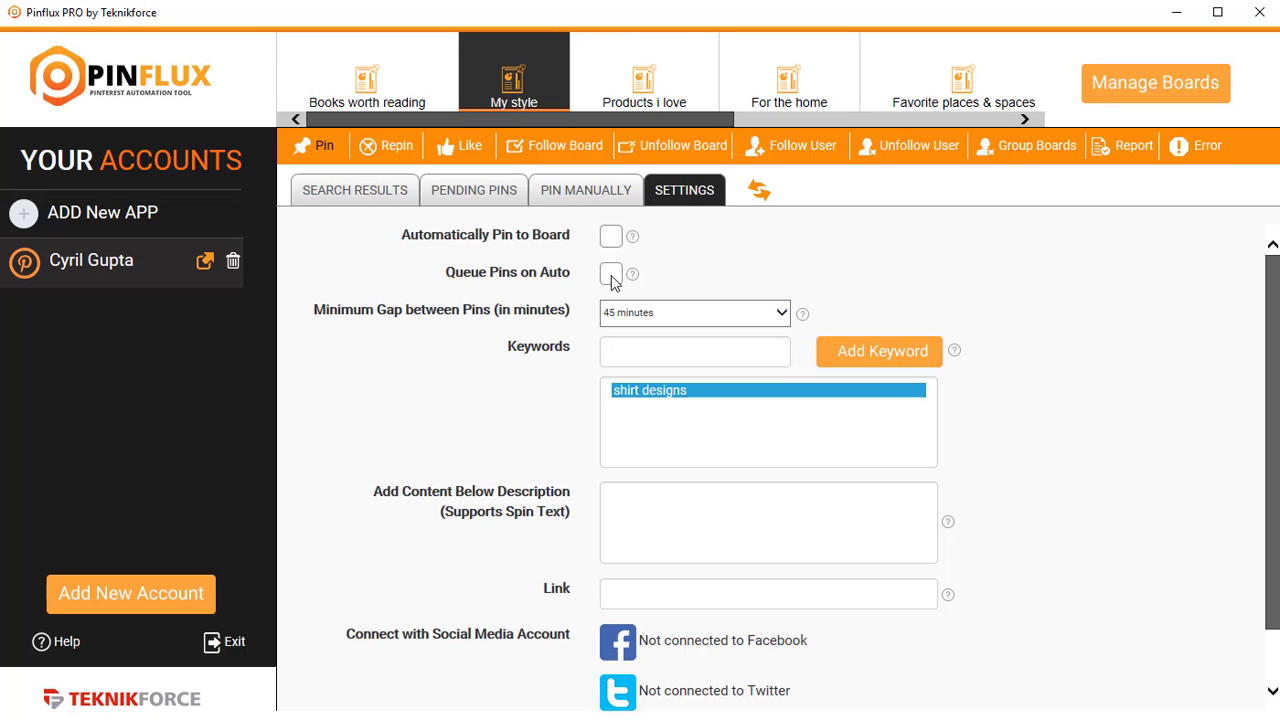
{"action": "left_click", "coordinate": [613, 282]}
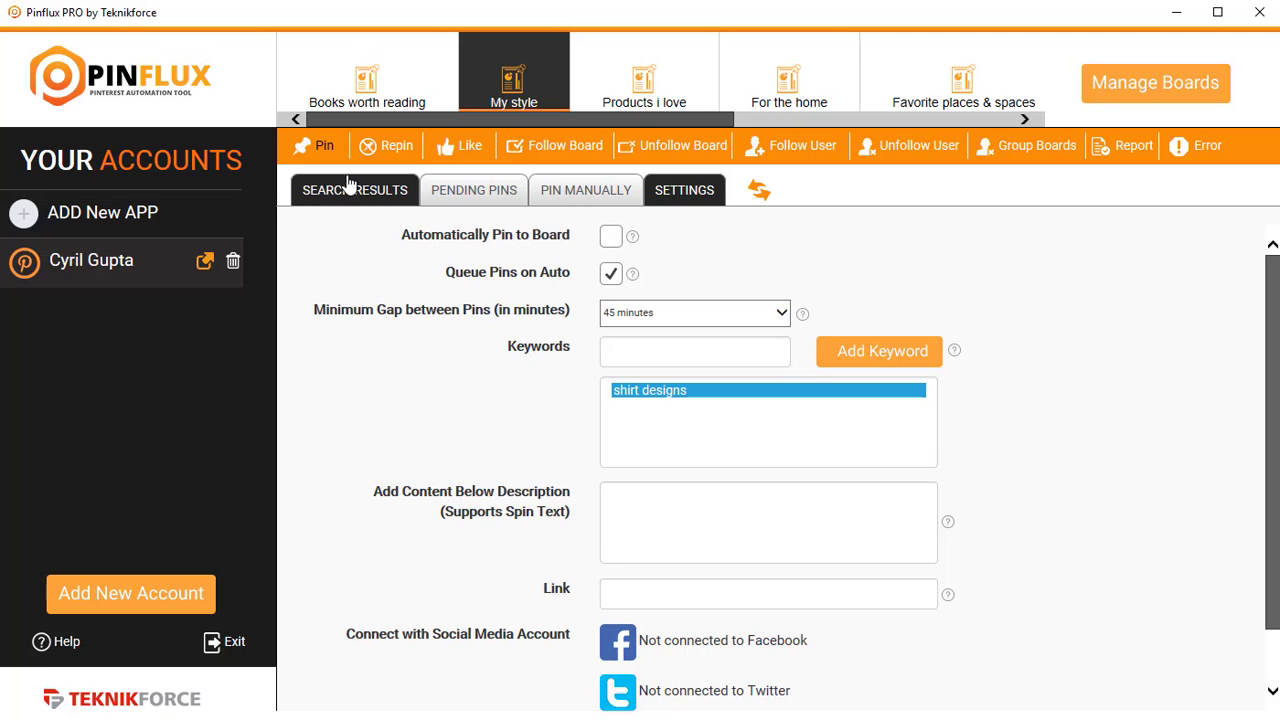
{"action": "left_click", "coordinate": [623, 314]}
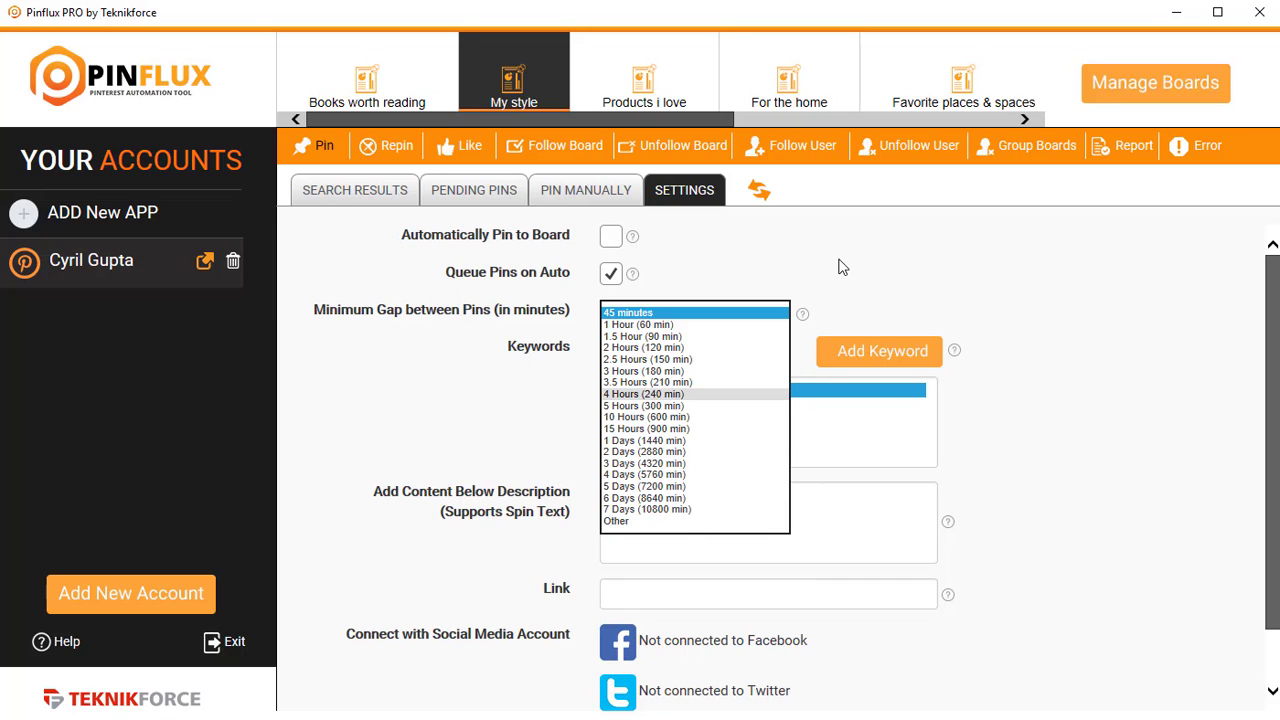
{"action": "left_click", "coordinate": [734, 316]}
{"action": "left_click", "coordinate": [728, 318]}
{"action": "left_click", "coordinate": [808, 338]}
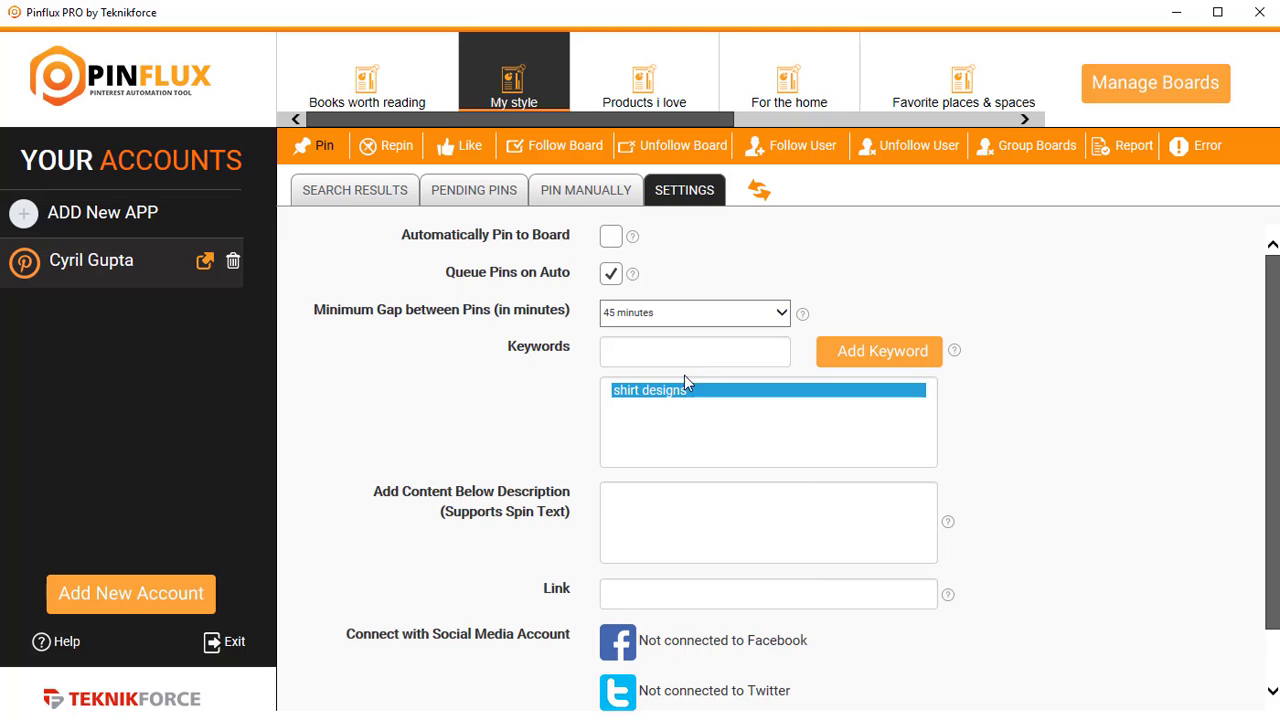
Step: Review the keyword, description text and link fields, then save the board's settings
{"action": "left_click", "coordinate": [665, 398]}
{"action": "scroll", "coordinate": [800, 511], "scroll_direction": "down", "scroll_amount": 1}
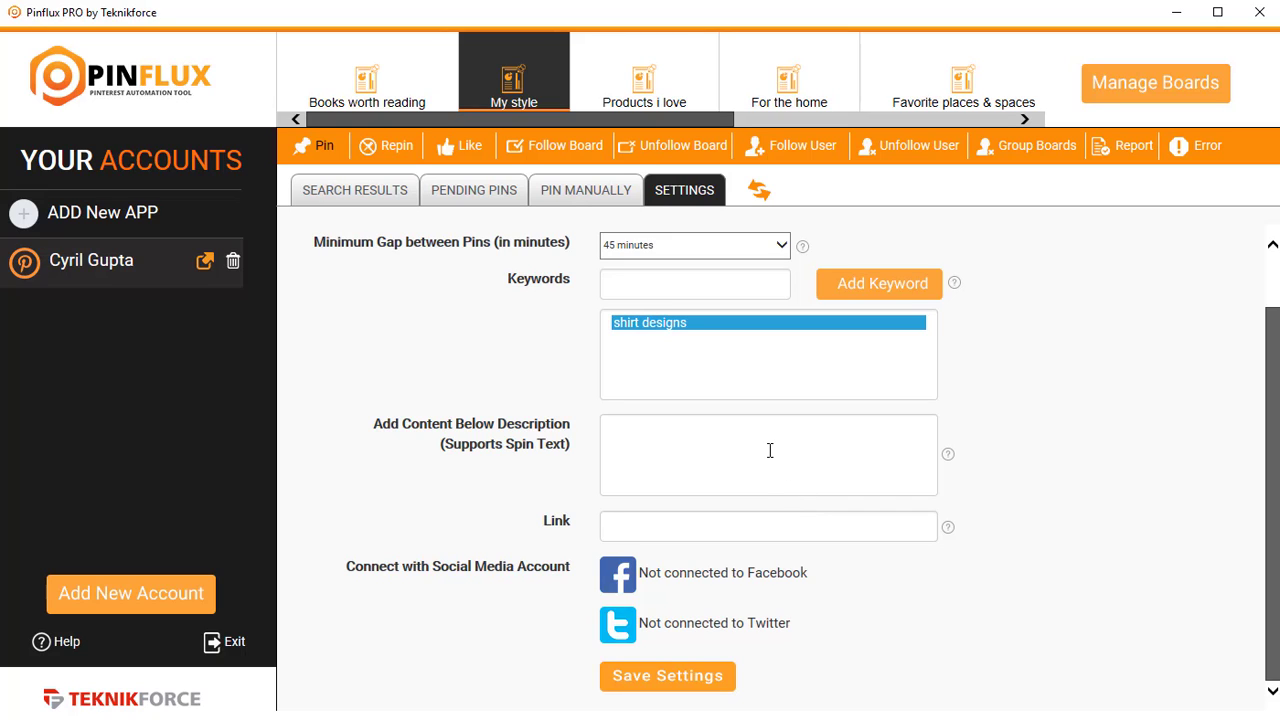
{"action": "left_click", "coordinate": [676, 459]}
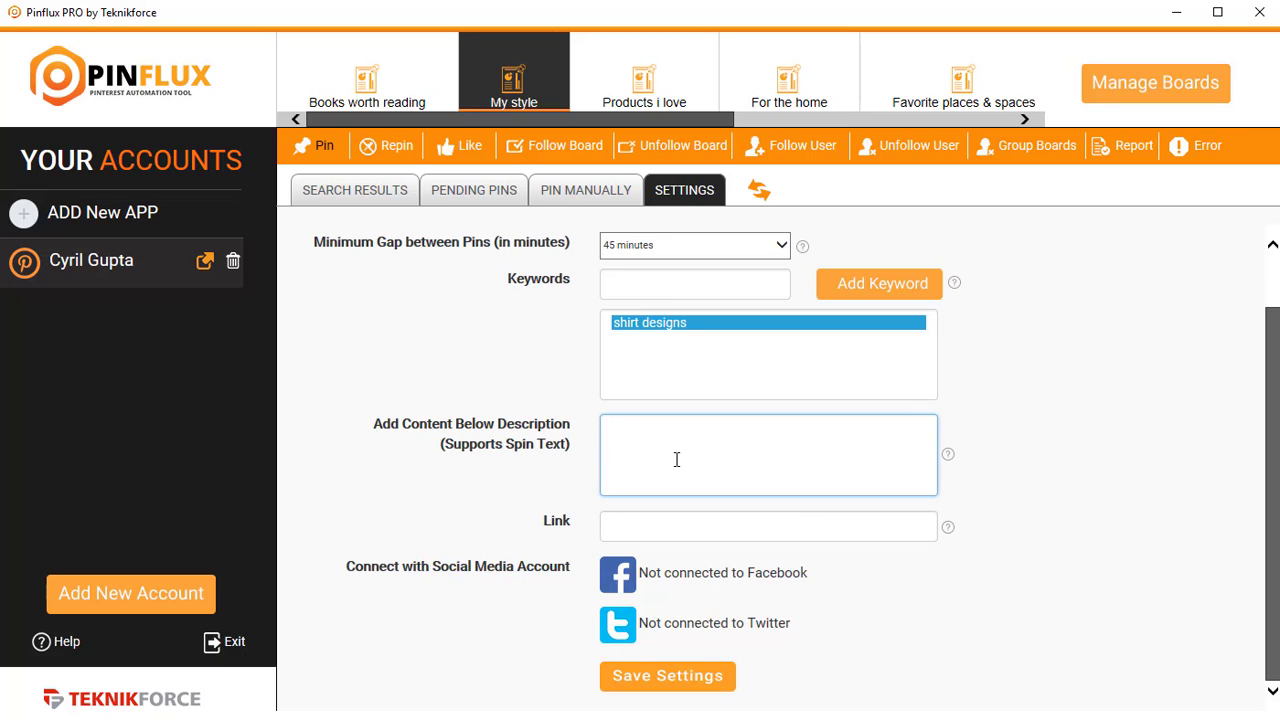
{"action": "left_click", "coordinate": [703, 529]}
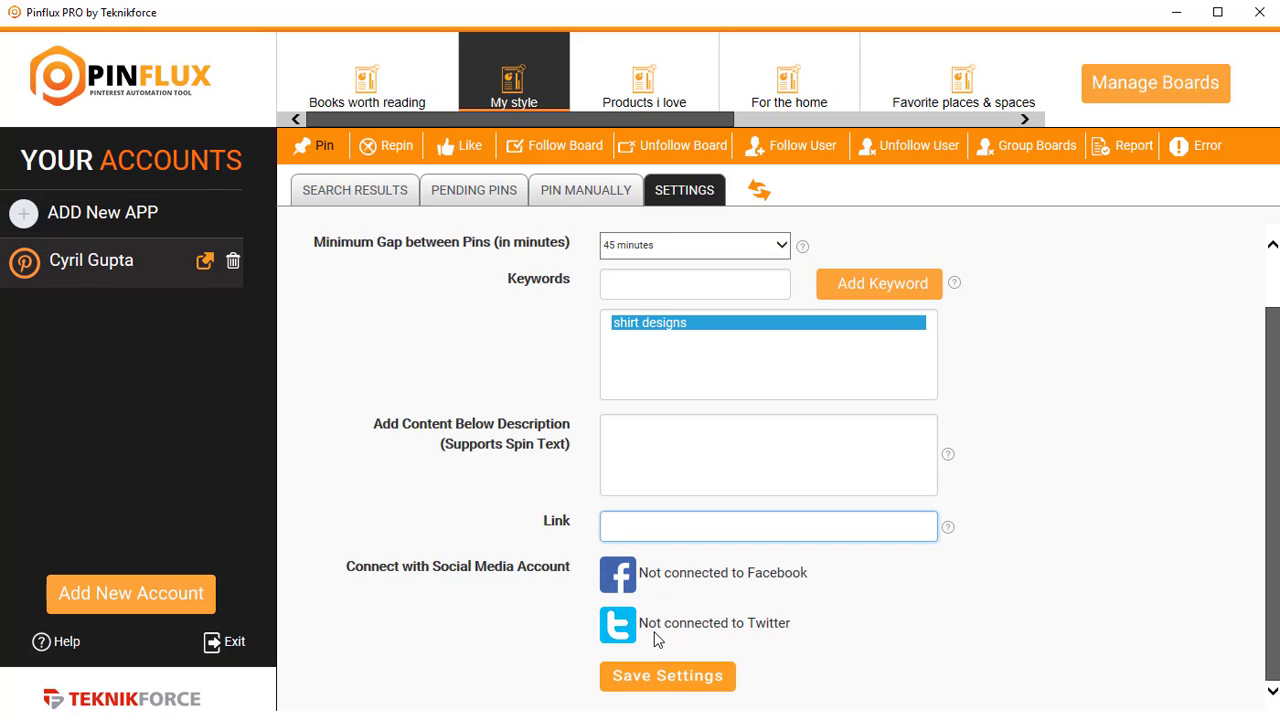
{"action": "left_click", "coordinate": [690, 678]}
{"action": "left_click", "coordinate": [470, 189]}
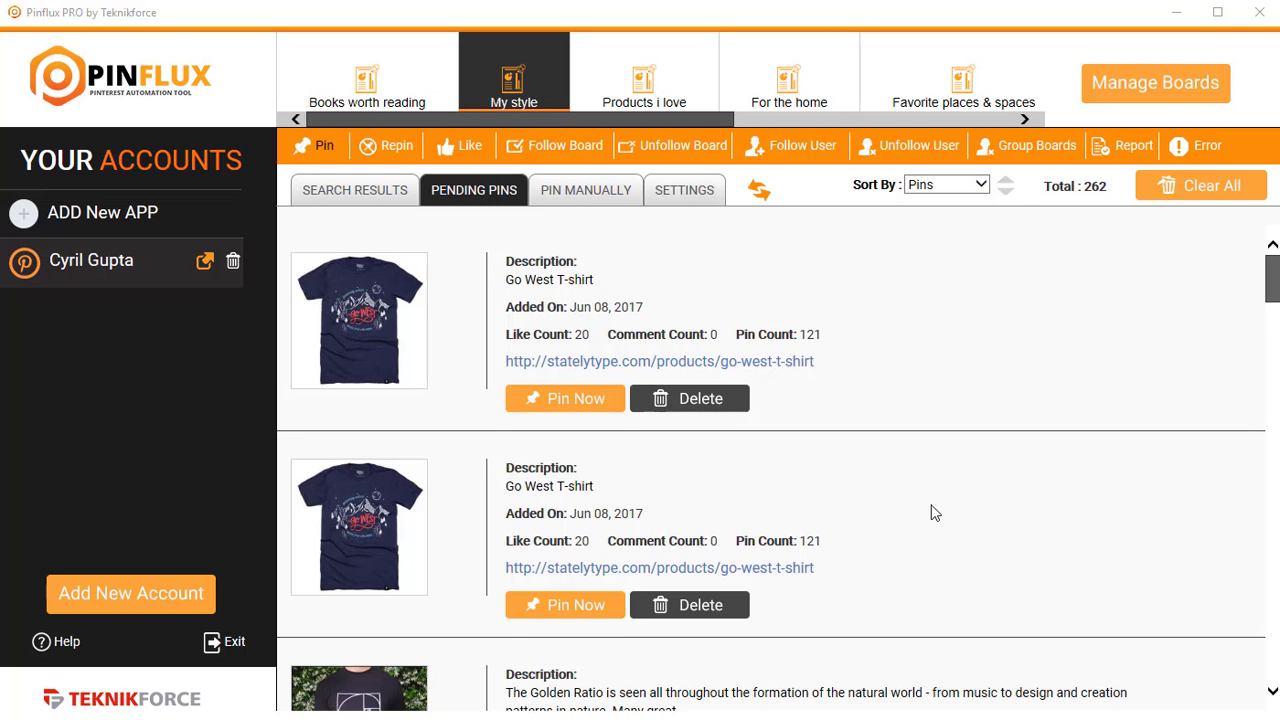
{"action": "scroll", "coordinate": [934, 509], "scroll_direction": "down", "scroll_amount": 3}
{"action": "scroll", "coordinate": [483, 362], "scroll_direction": "down", "scroll_amount": 4}
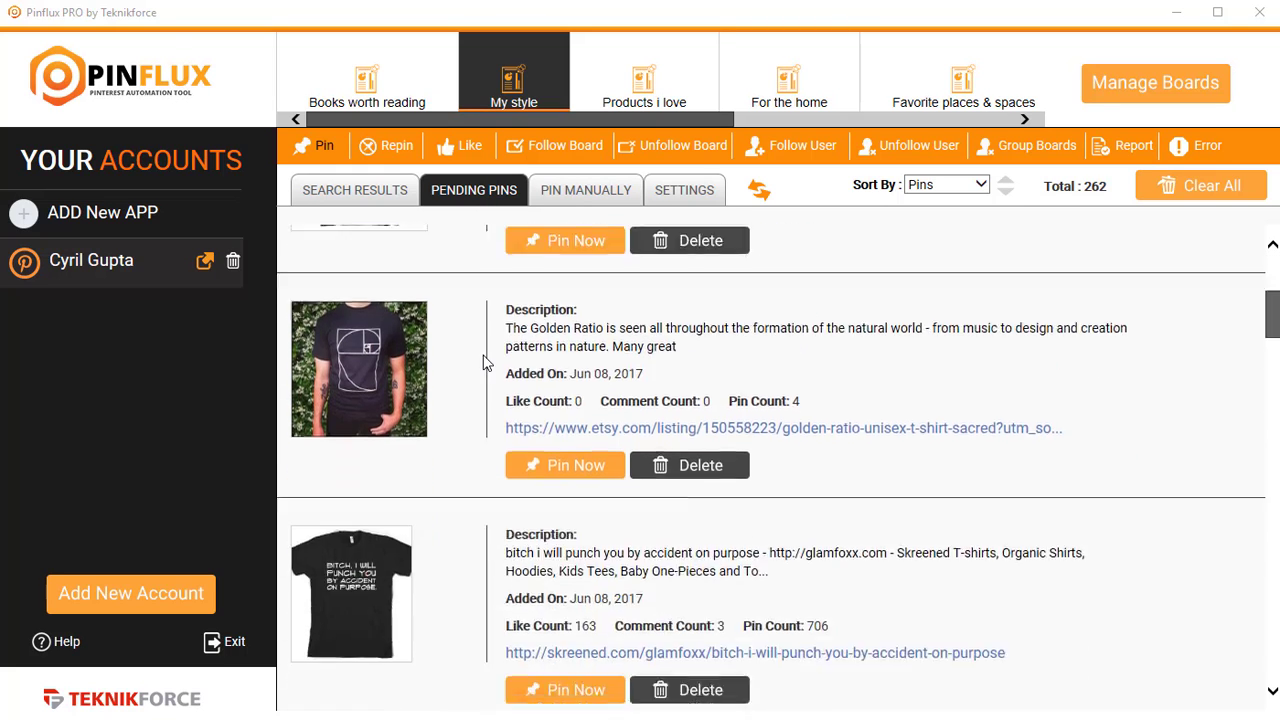
{"action": "scroll", "coordinate": [483, 362], "scroll_direction": "down", "scroll_amount": 20}
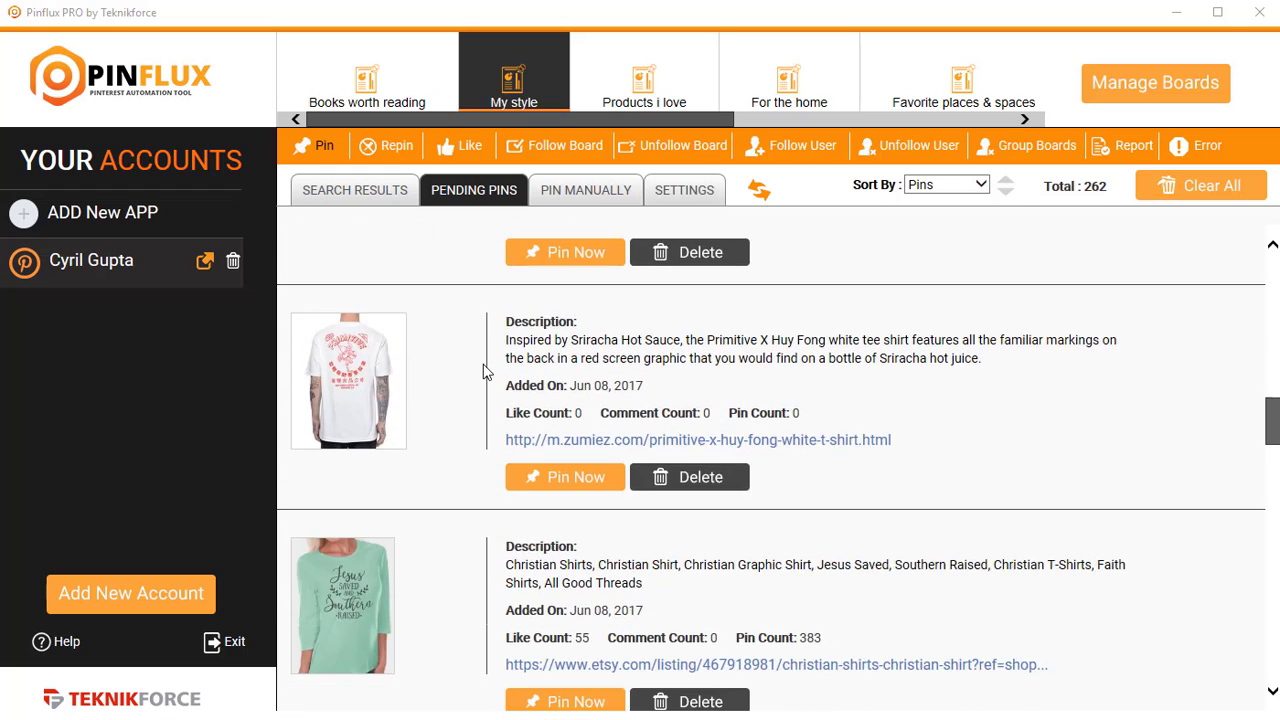
{"action": "scroll", "coordinate": [483, 372], "scroll_direction": "down", "scroll_amount": 4}
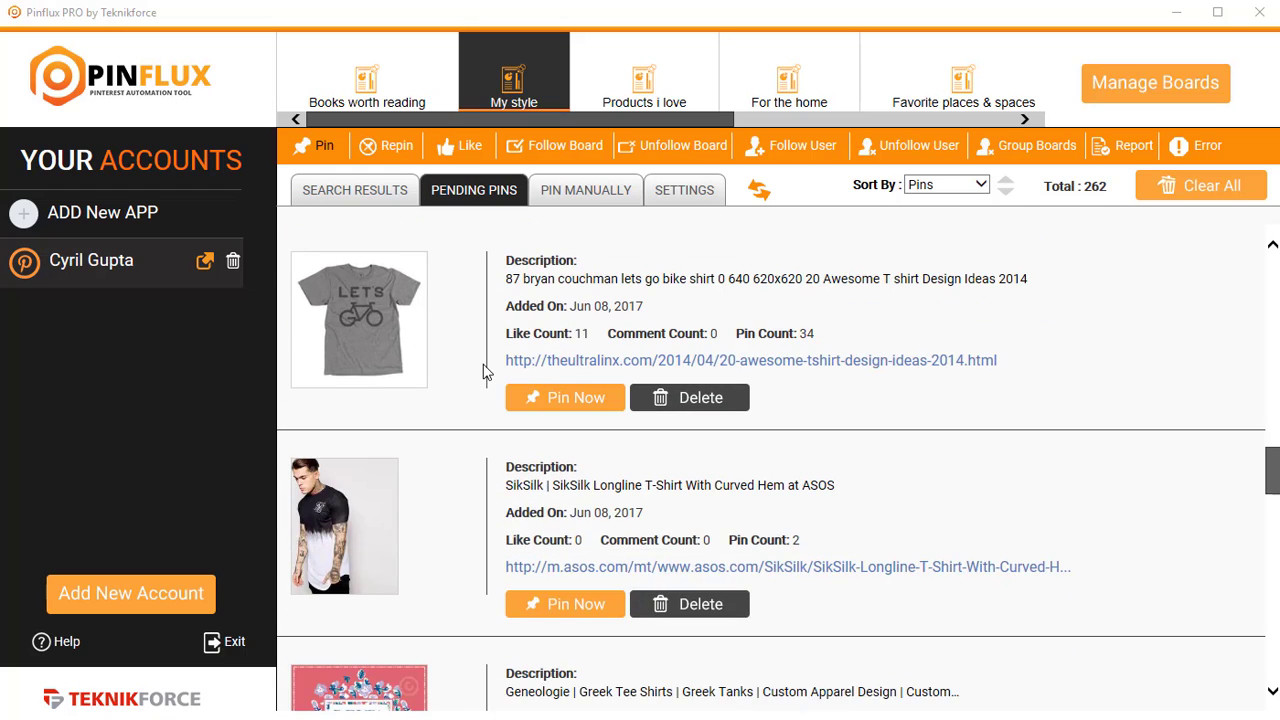
{"action": "scroll", "coordinate": [483, 372], "scroll_direction": "down", "scroll_amount": 9}
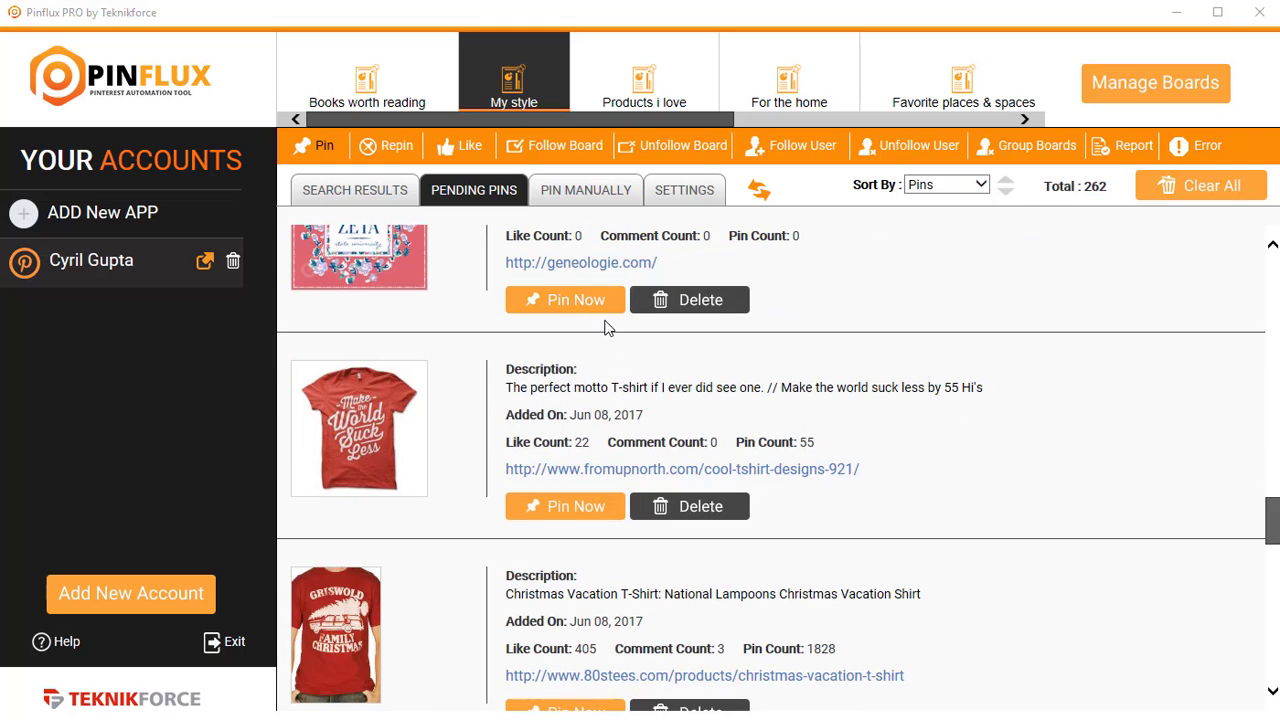
{"action": "scroll", "coordinate": [700, 508], "scroll_direction": "up", "scroll_amount": 4}
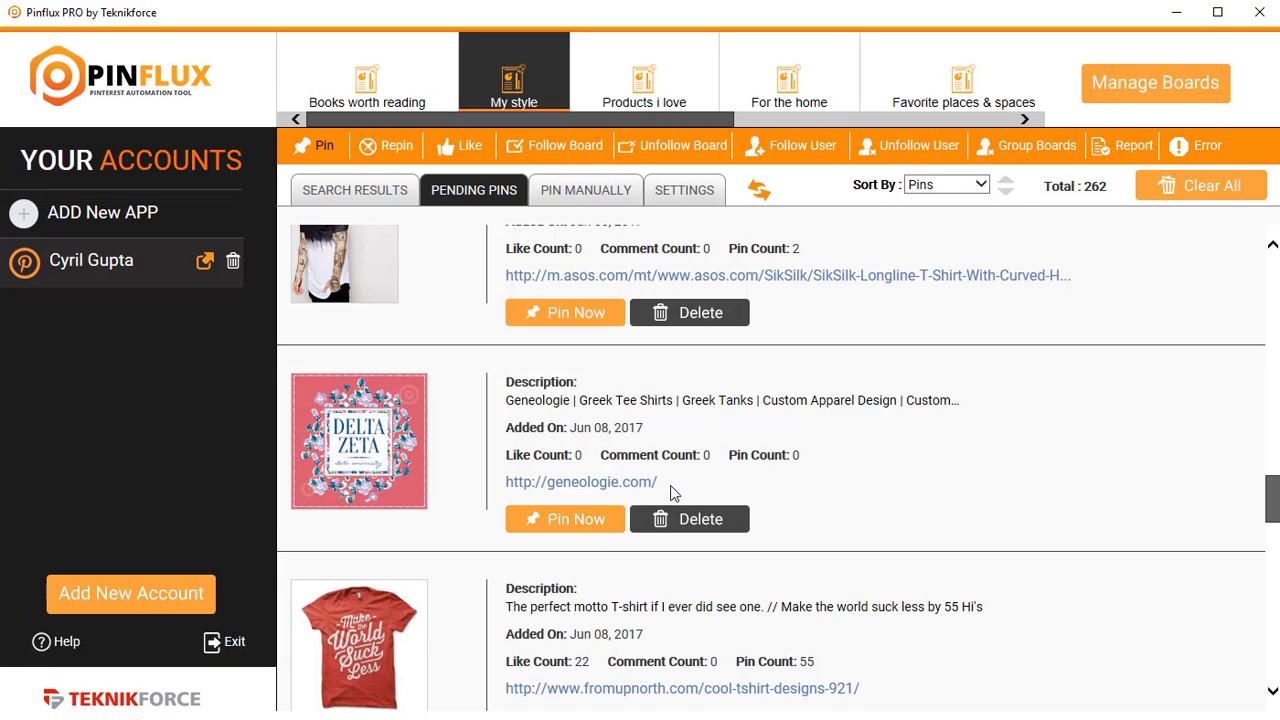
{"action": "left_click", "coordinate": [671, 493]}
{"action": "left_click_drag", "start_coordinate": [680, 487], "coordinate": [521, 470]}
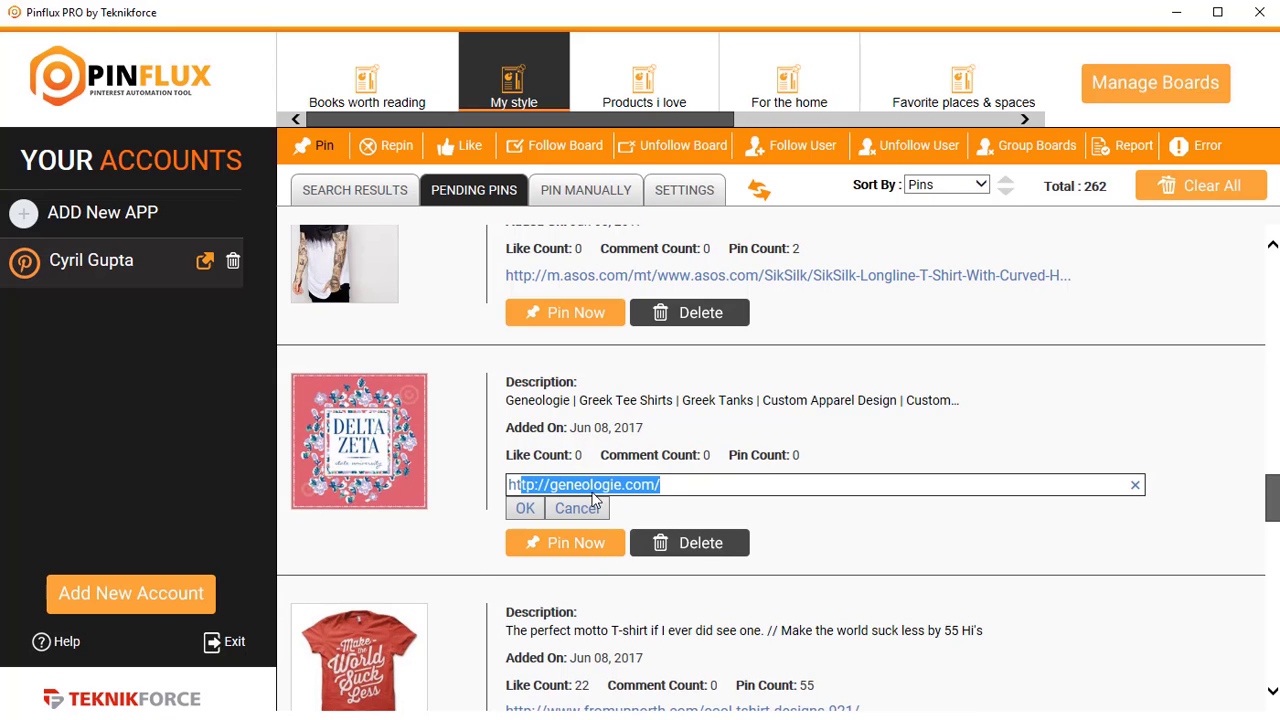
{"action": "key", "text": "ctrl+a"}
{"action": "type", "text": "htt"}
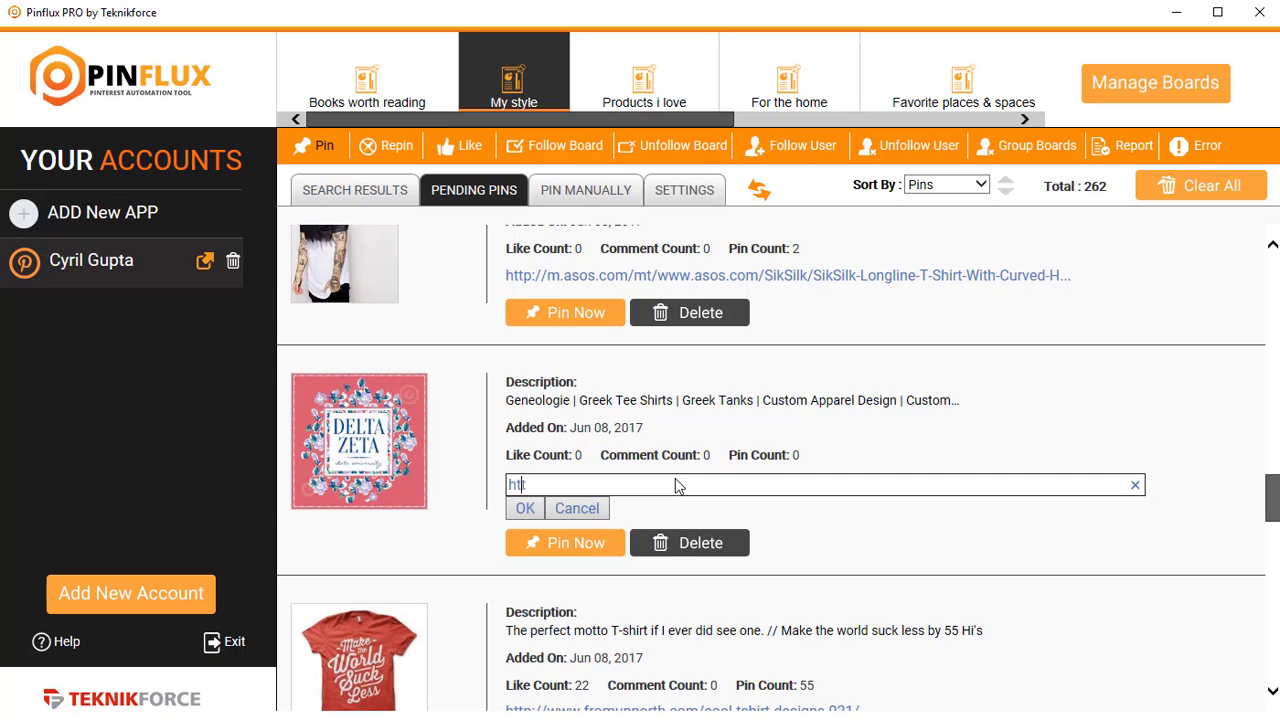
{"action": "type", "text": "p://mysite.com"}
{"action": "left_click", "coordinate": [525, 508]}
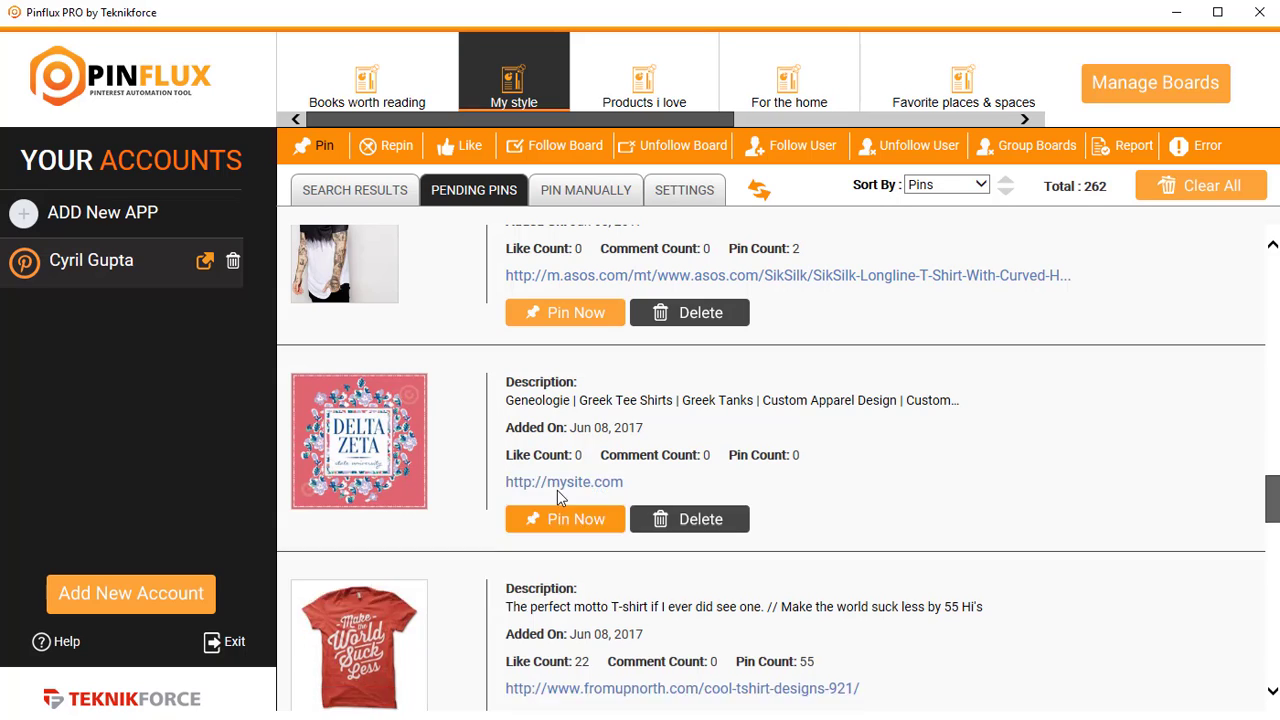
Step: Replace the Delta Zeta pin's description with 'This is a great t shirt design'
{"action": "left_click", "coordinate": [648, 400]}
{"action": "key", "text": "ctrl+a"}
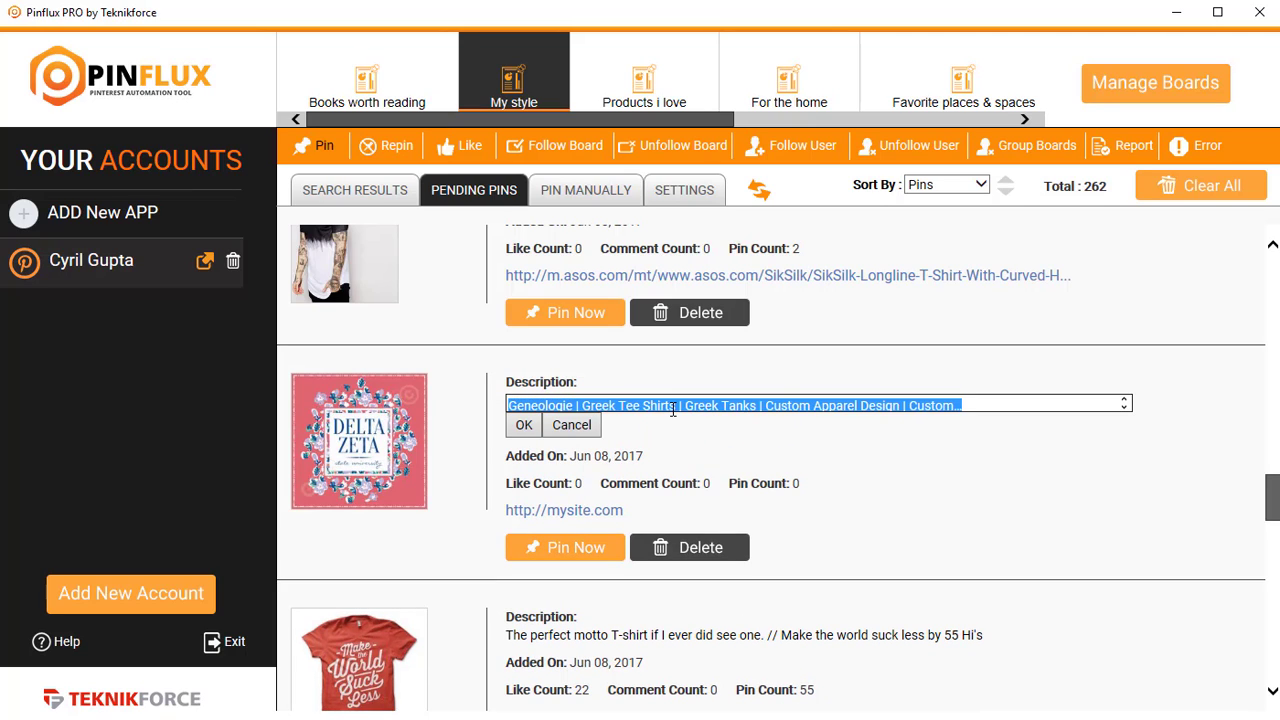
{"action": "type", "text": "This is a"}
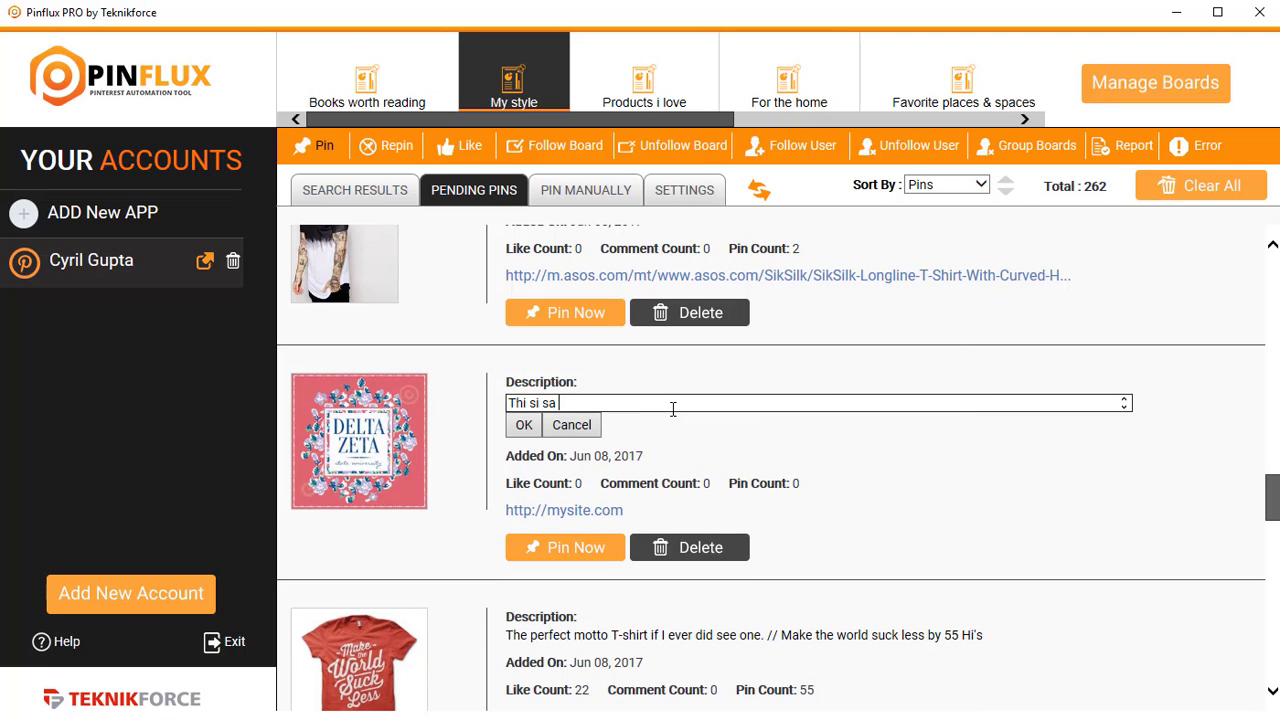
{"action": "key", "text": "BackSpace"}
{"action": "key", "text": "BackSpace"}
{"action": "key", "text": "BackSpace"}
{"action": "key", "text": "BackSpace"}
{"action": "key", "text": "BackSpace"}
{"action": "type", "text": "is a great t shirt design"}
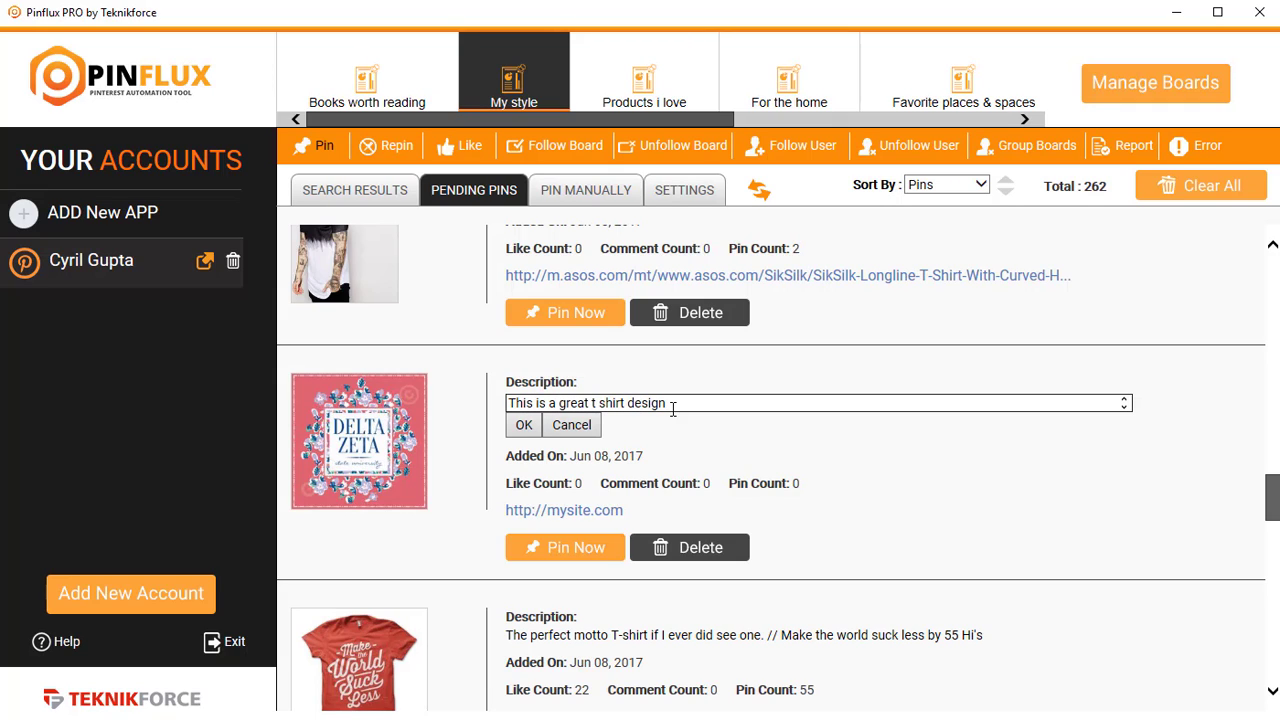
{"action": "left_click", "coordinate": [534, 426]}
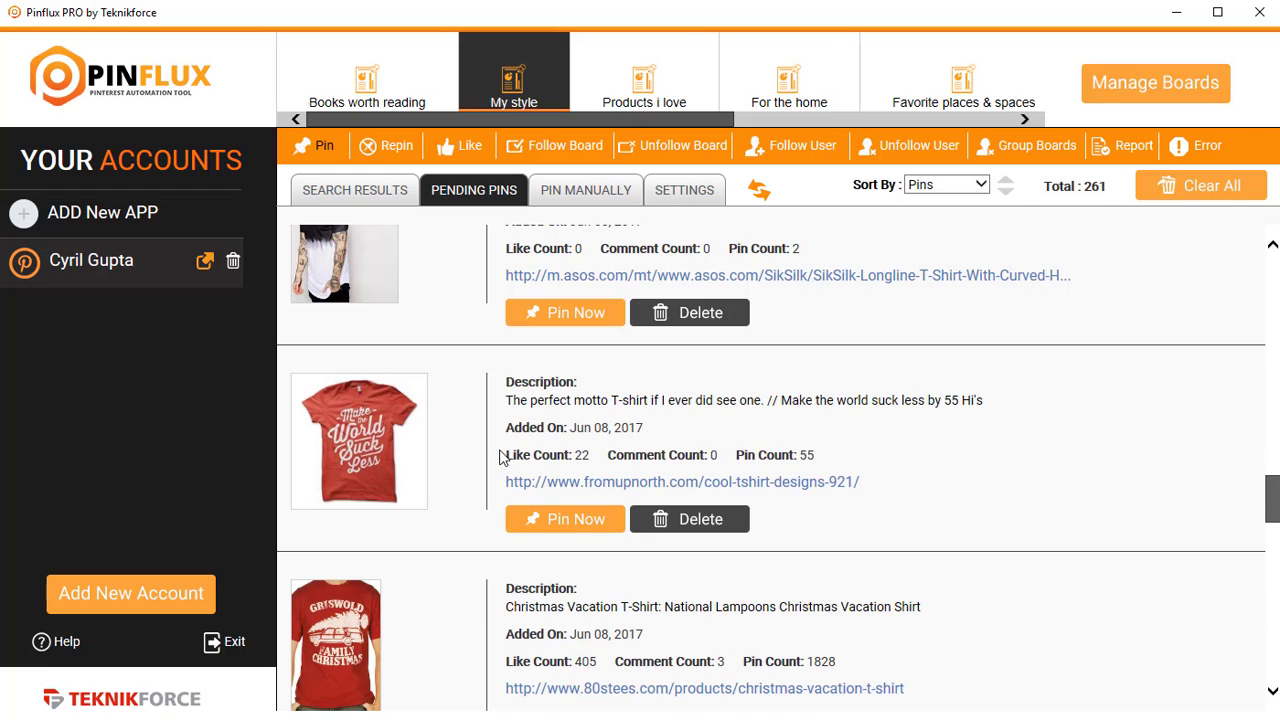
Step: Pin the Primitive X Huy Fong Sriracha tee and the Christian Shirts pin to the board now
{"action": "scroll", "coordinate": [591, 569], "scroll_direction": "up", "scroll_amount": 1}
{"action": "scroll", "coordinate": [590, 600], "scroll_direction": "down", "scroll_amount": 1}
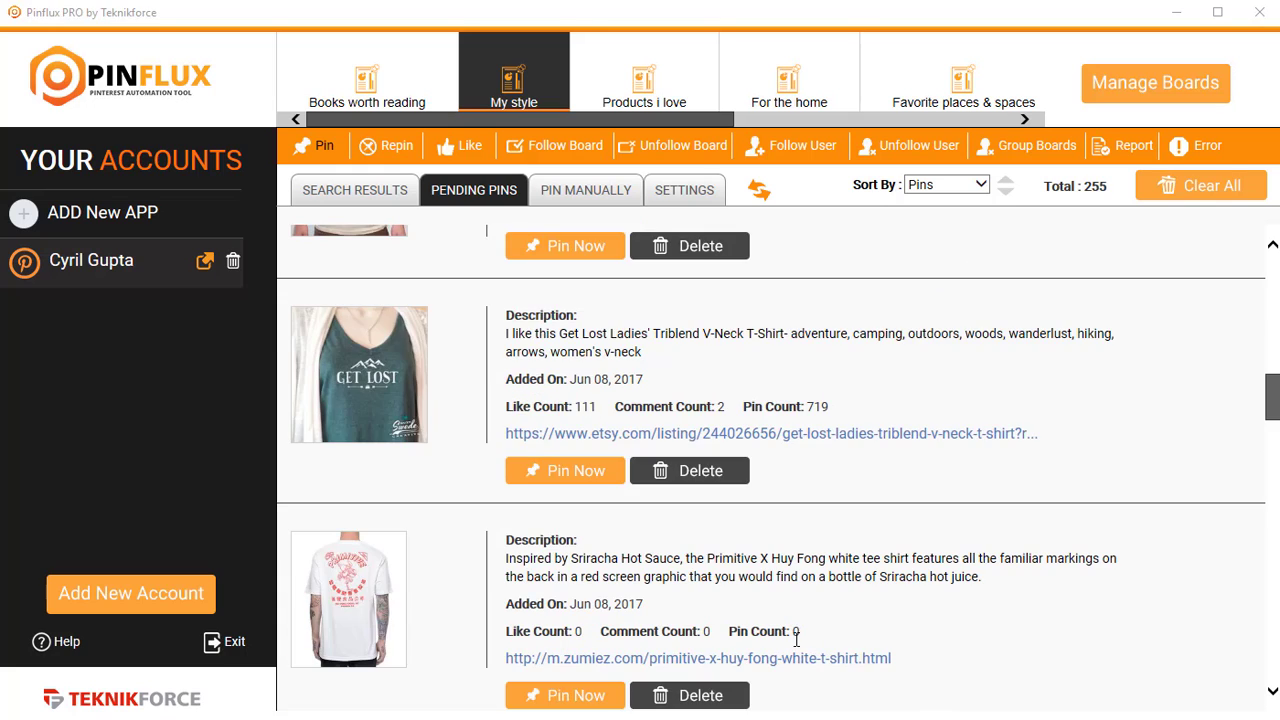
{"action": "scroll", "coordinate": [797, 638], "scroll_direction": "down", "scroll_amount": 1}
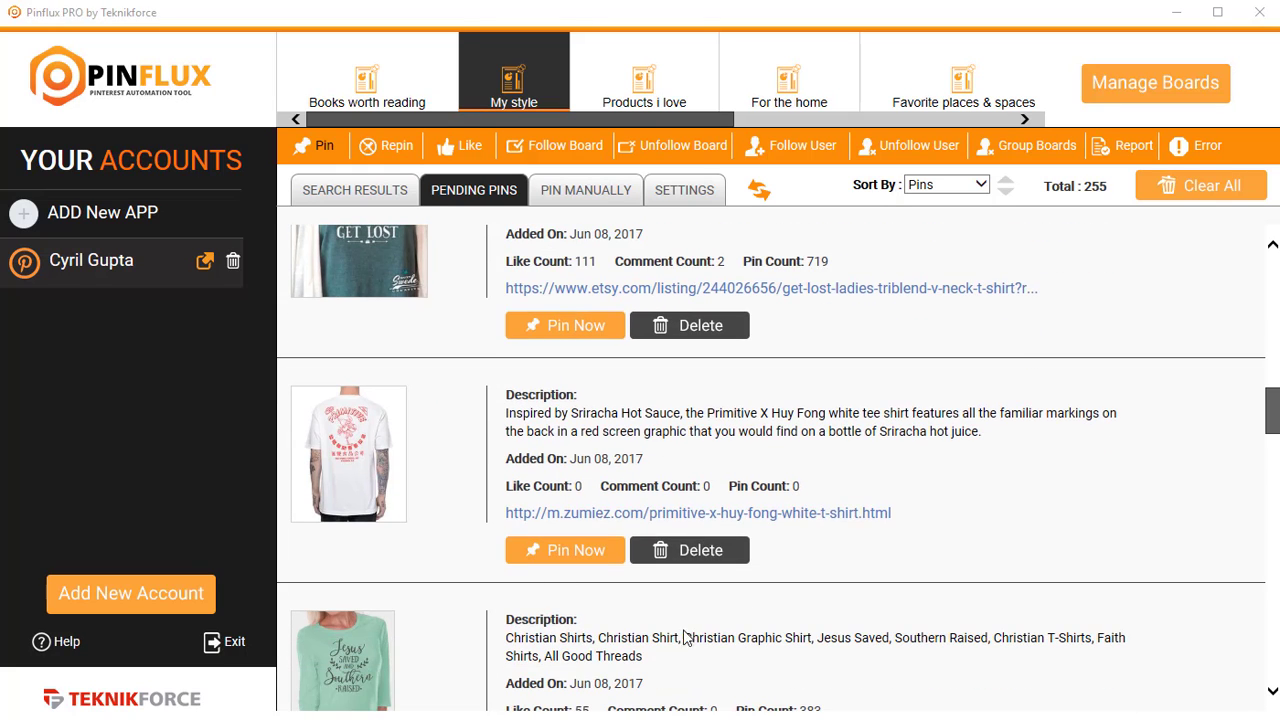
{"action": "left_click", "coordinate": [590, 556]}
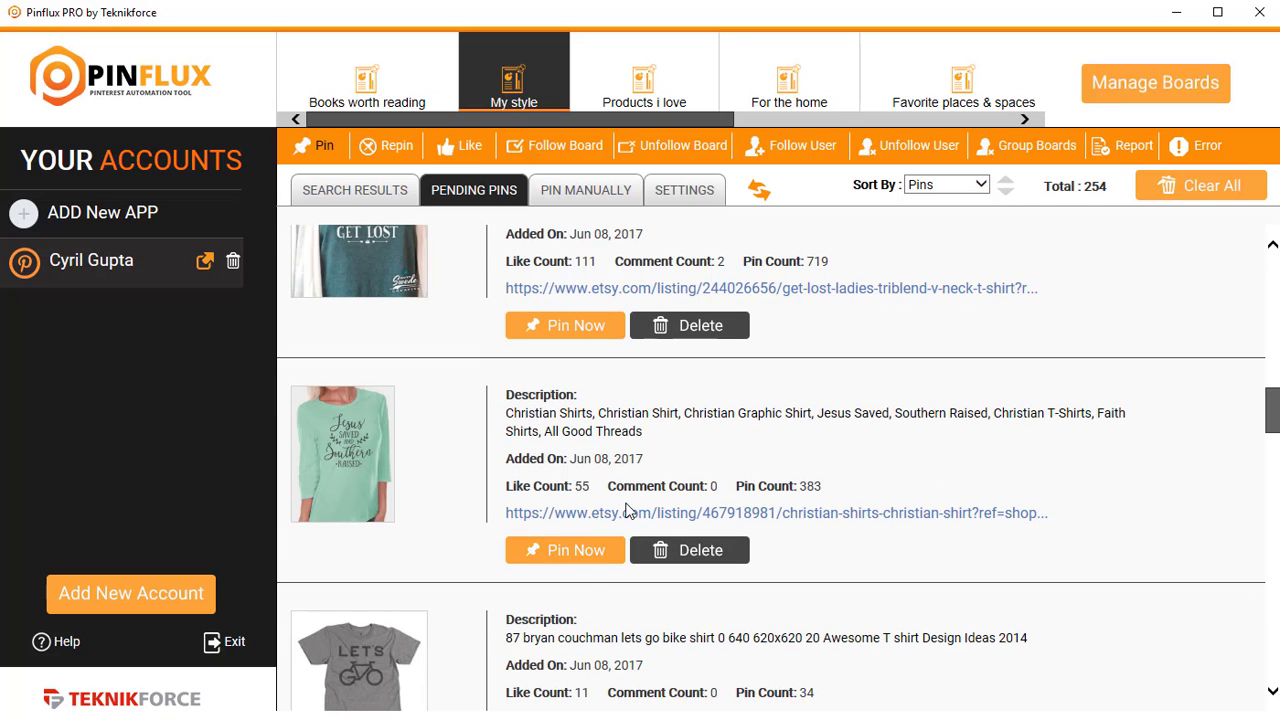
{"action": "left_click", "coordinate": [596, 562]}
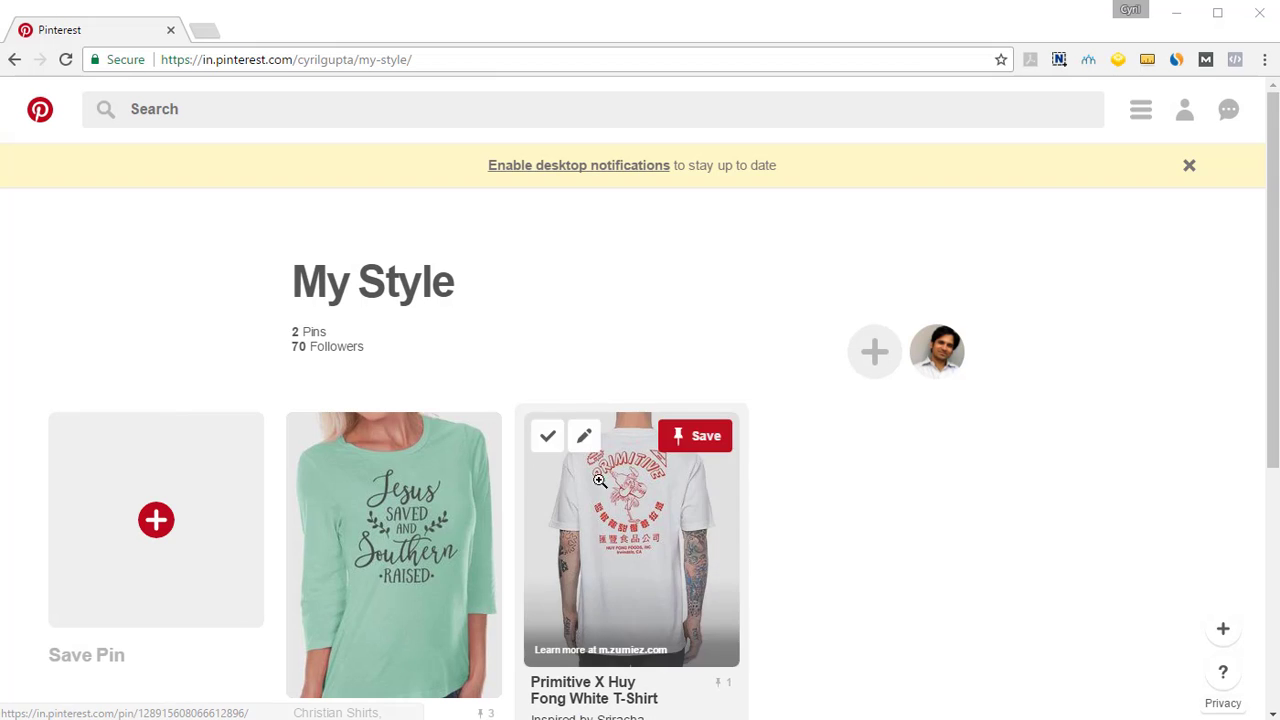
Step: Scroll the My Style board in Chrome to confirm the two new pins, then return to Pinflux PRO
{"action": "scroll", "coordinate": [427, 378], "scroll_direction": "down", "scroll_amount": 4}
{"action": "scroll", "coordinate": [427, 378], "scroll_direction": "up", "scroll_amount": 4}
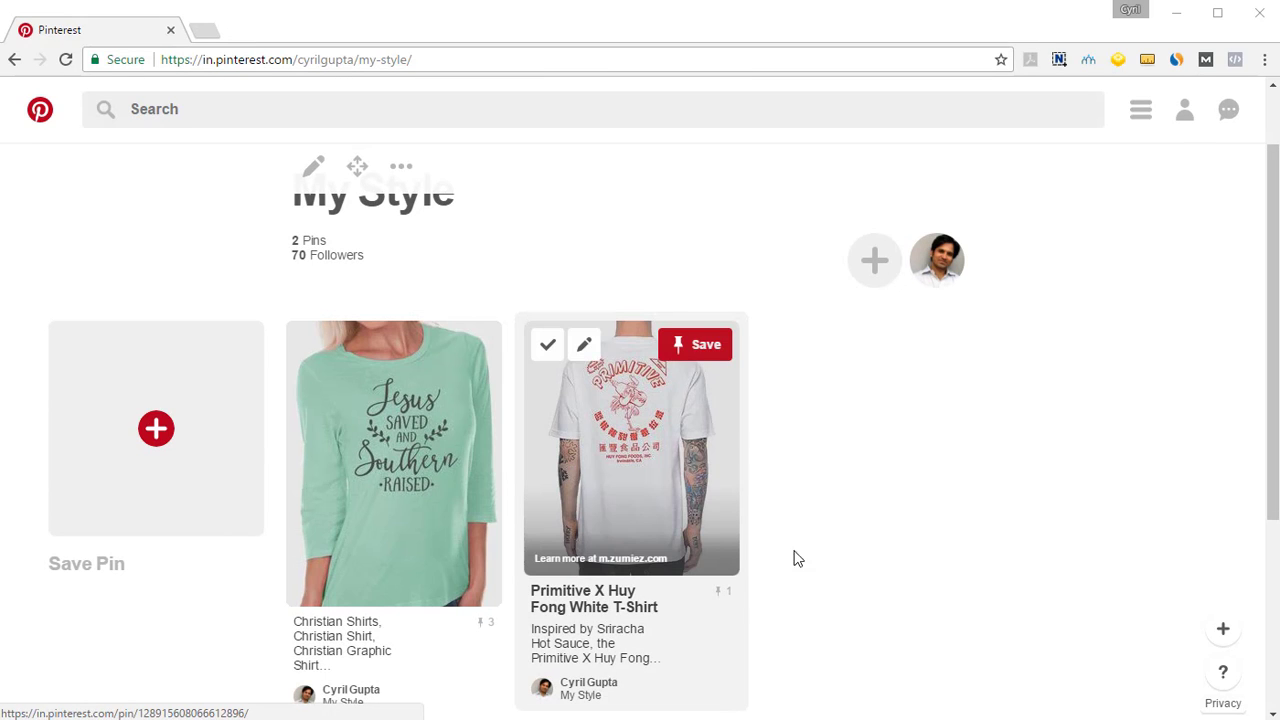
{"action": "key", "text": "alt+Tab"}
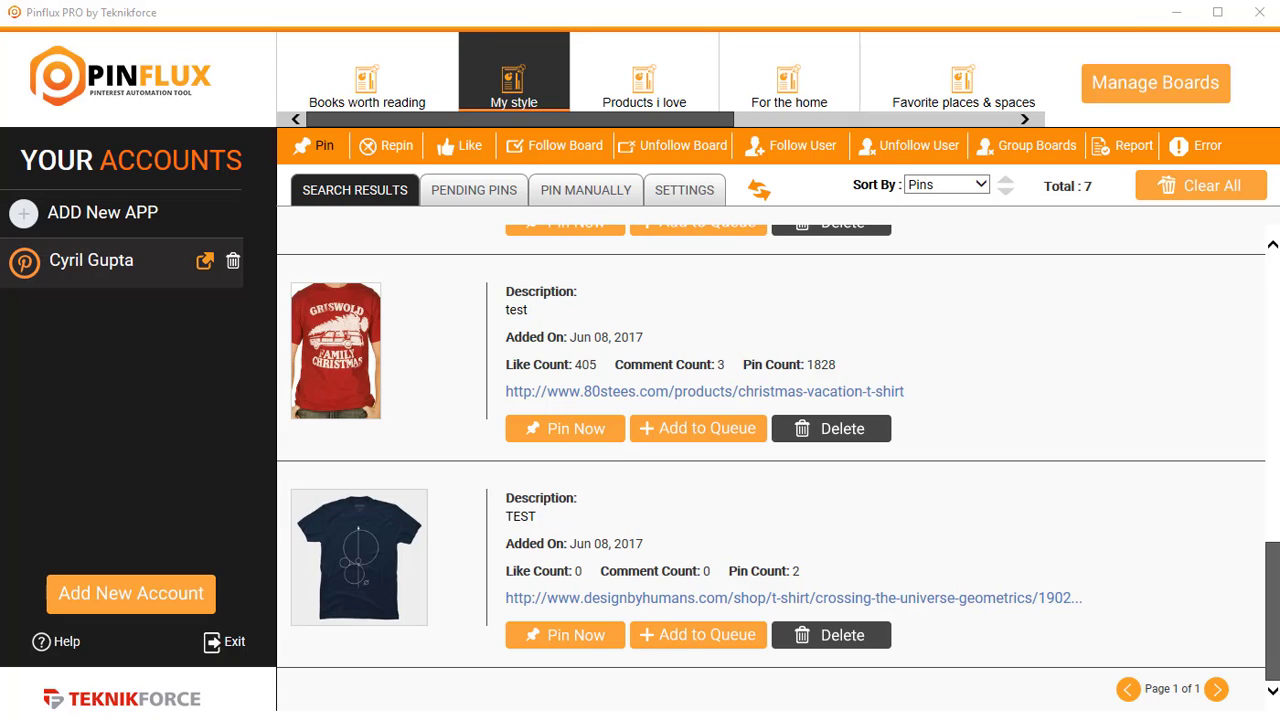
Step: Open the board's Repin settings and add 'shoes' as a repin keyword
{"action": "left_click", "coordinate": [367, 153]}
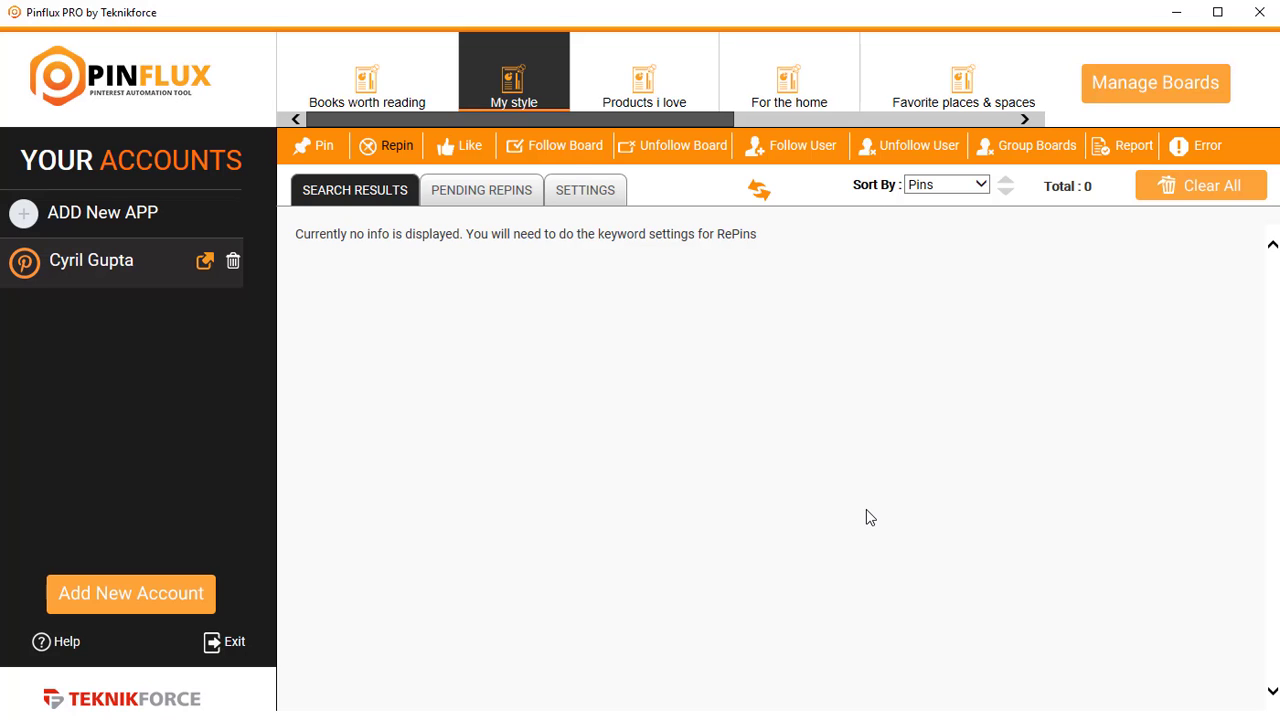
{"action": "left_click", "coordinate": [585, 190]}
{"action": "left_click", "coordinate": [740, 355]}
{"action": "type", "text": "shoes"}
{"action": "key", "text": "Return"}
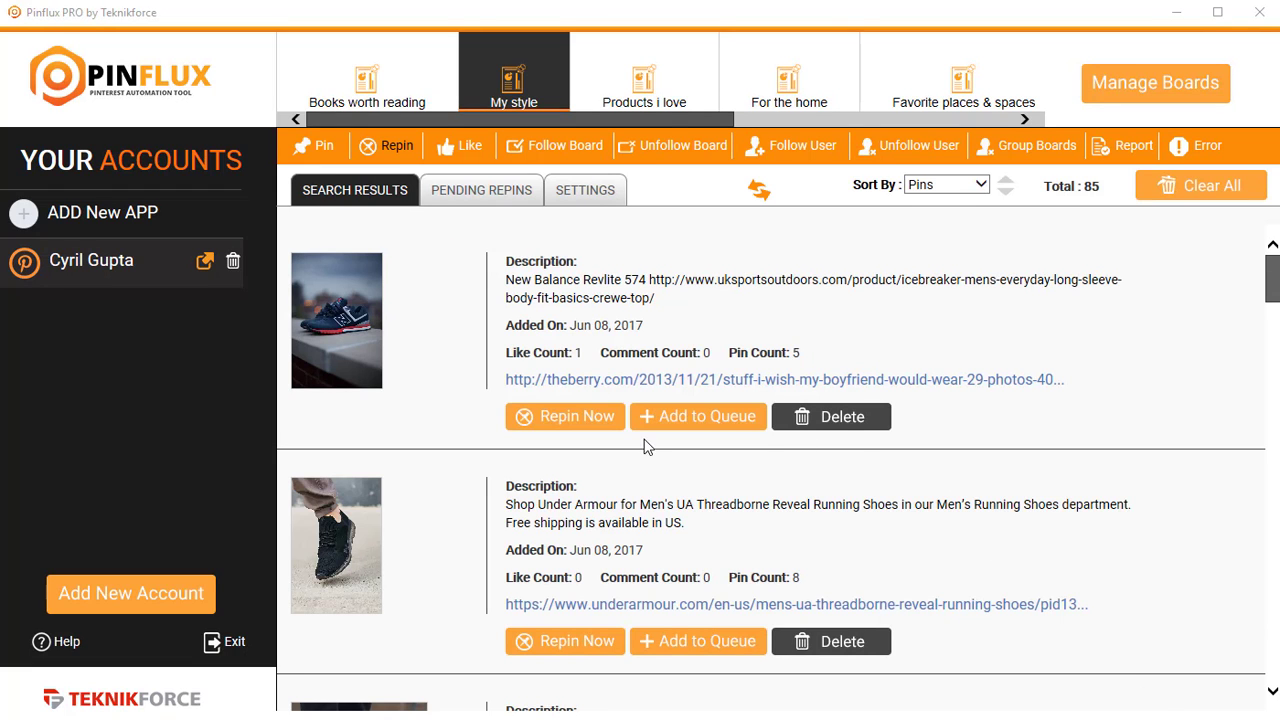
Step: Browse the found shoe pins, opening the first pin's link edit and cancelling it unchanged
{"action": "scroll", "coordinate": [645, 440], "scroll_direction": "down", "scroll_amount": 6}
{"action": "scroll", "coordinate": [648, 423], "scroll_direction": "up", "scroll_amount": 4}
{"action": "scroll", "coordinate": [648, 423], "scroll_direction": "up", "scroll_amount": 3}
{"action": "left_click_drag", "start_coordinate": [540, 426], "coordinate": [577, 428]}
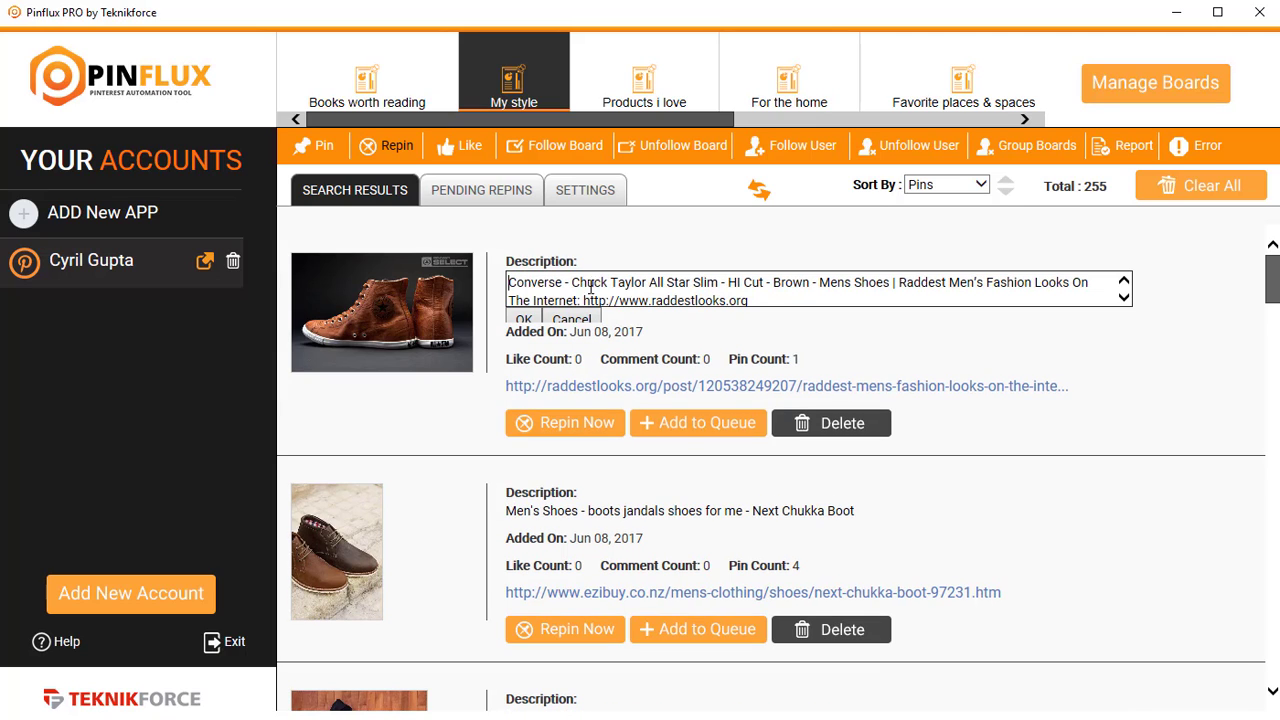
{"action": "left_click", "coordinate": [543, 380]}
{"action": "left_click", "coordinate": [580, 415]}
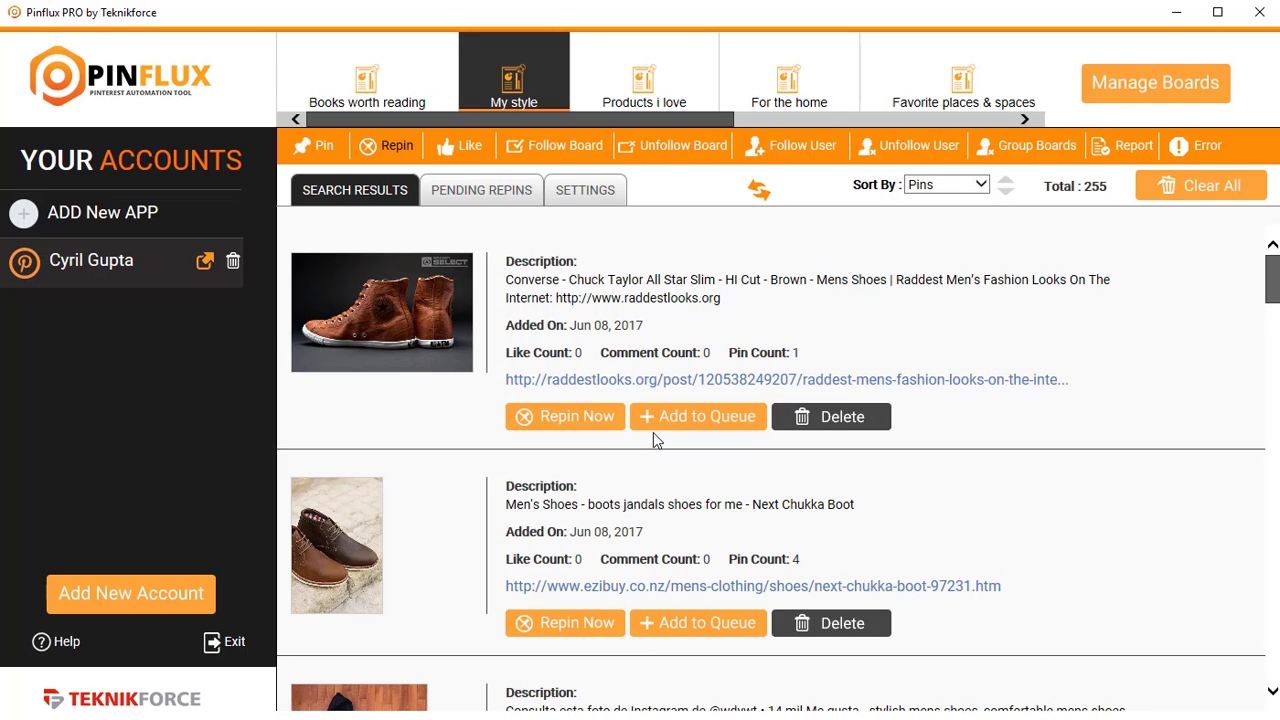
Step: Visit the Products i love and For the home boards, accepting their add-keywords prompts
{"action": "left_click", "coordinate": [644, 85]}
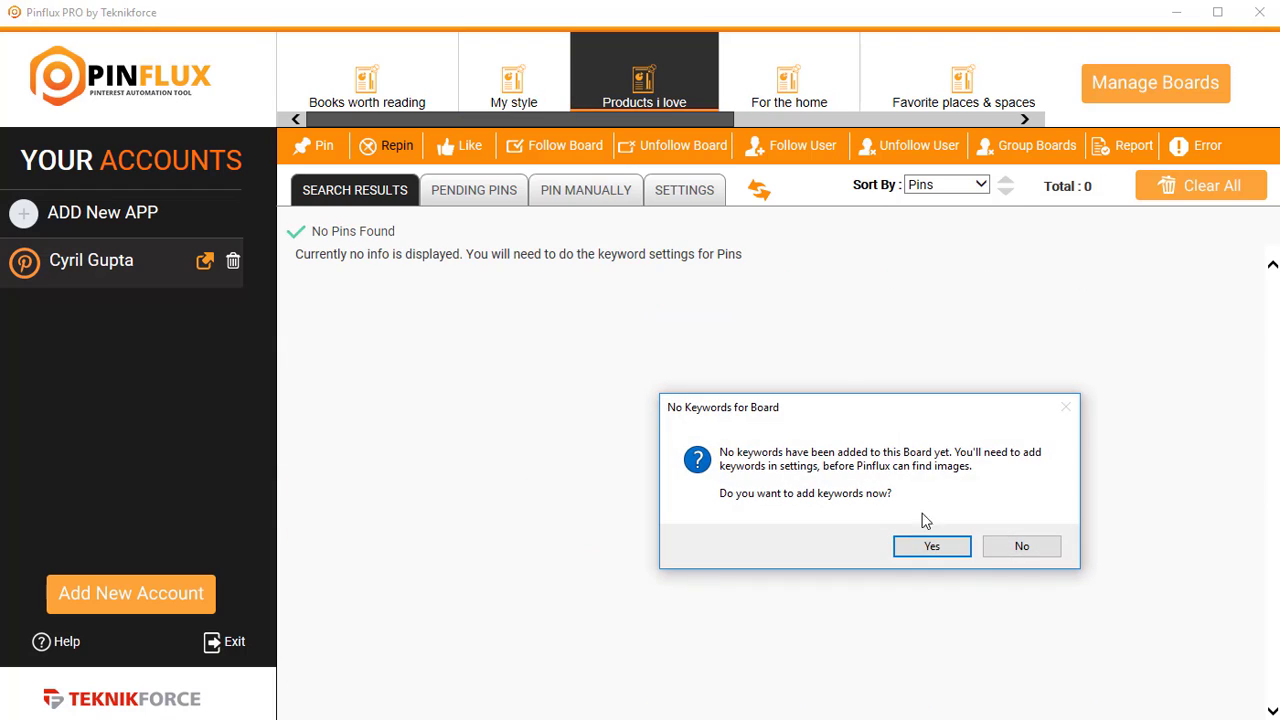
{"action": "left_click", "coordinate": [958, 548]}
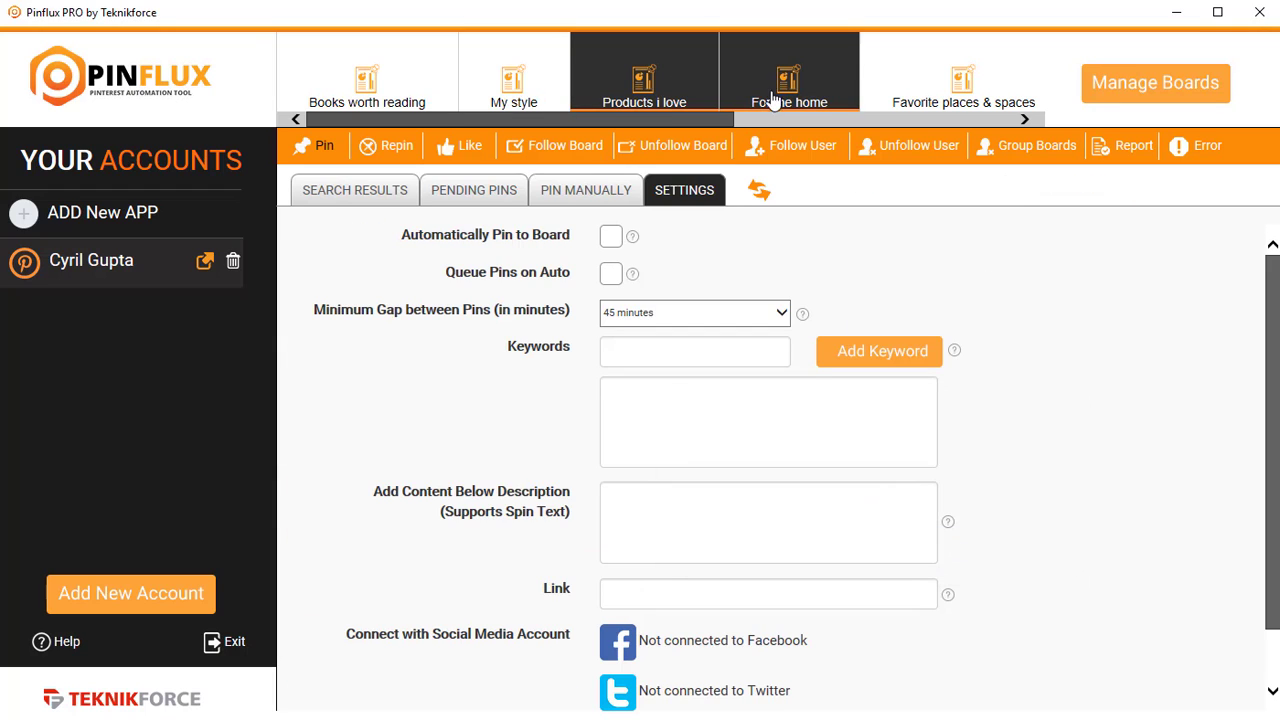
{"action": "left_click", "coordinate": [775, 88]}
{"action": "left_click", "coordinate": [940, 548]}
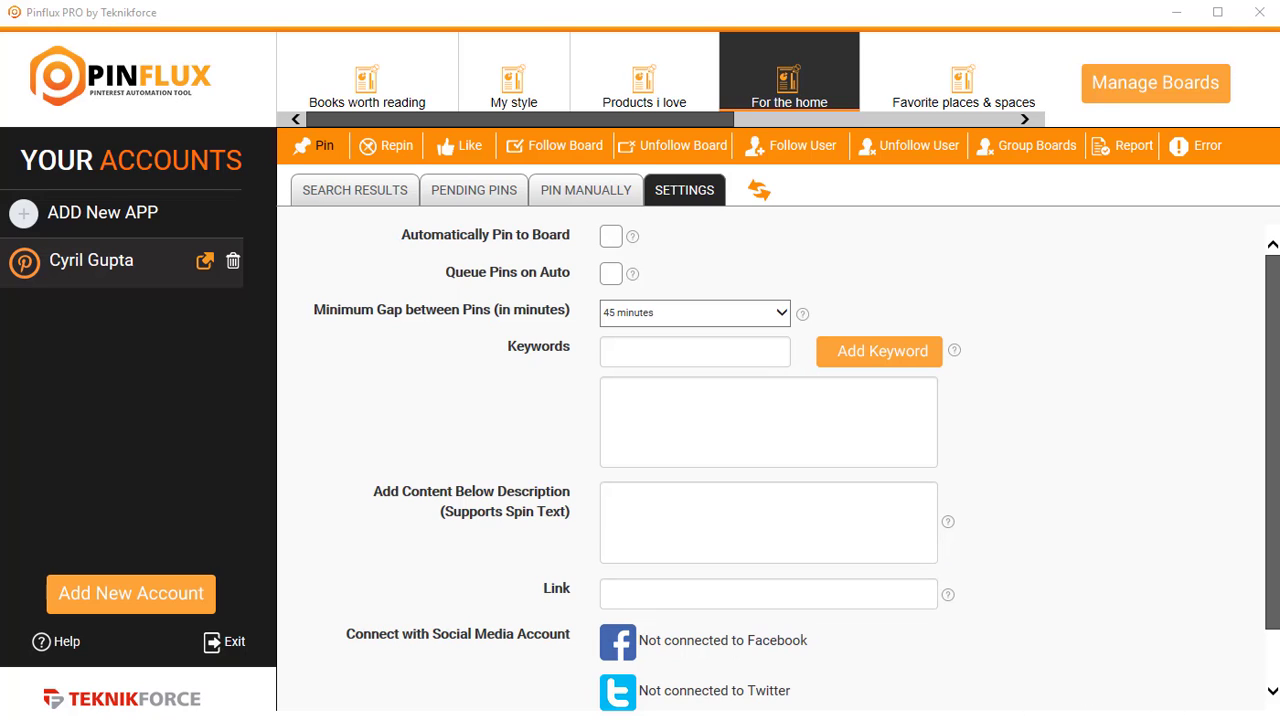
Step: Add 'shoes' as the Like keyword, save the like settings, and scroll through the found pins
{"action": "left_click", "coordinate": [455, 149]}
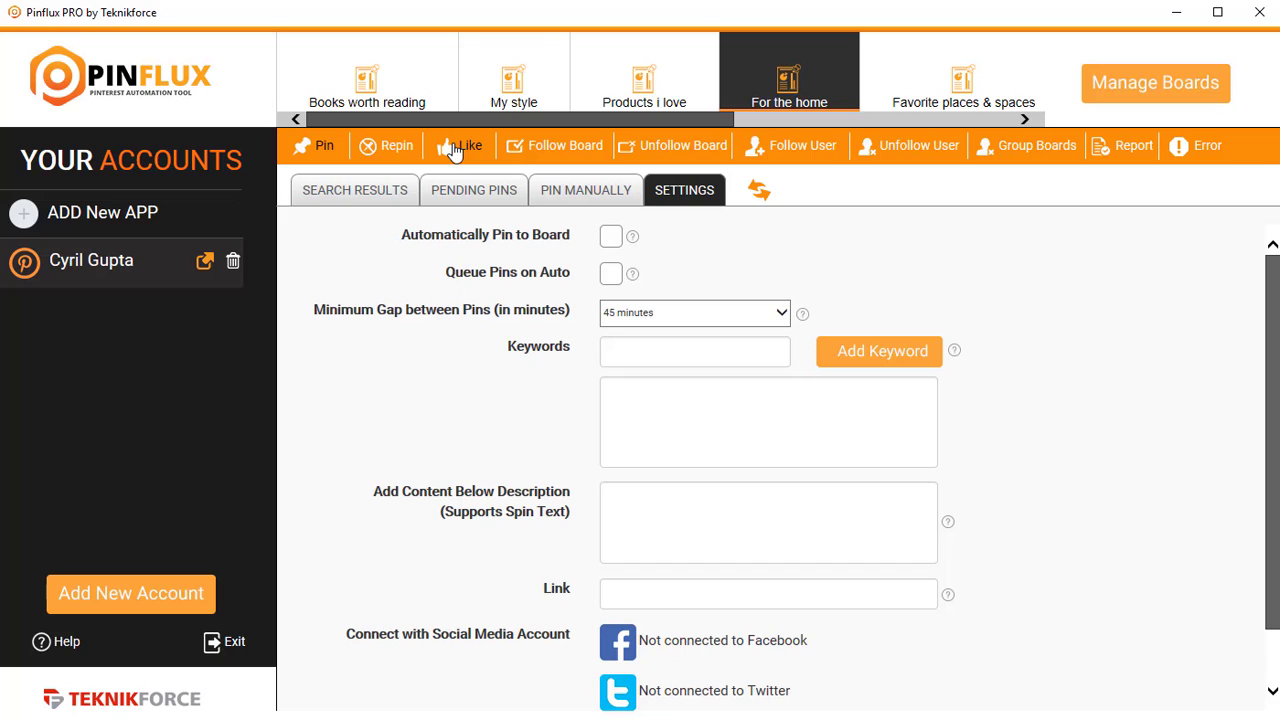
{"action": "left_click", "coordinate": [455, 149]}
{"action": "left_click", "coordinate": [571, 190]}
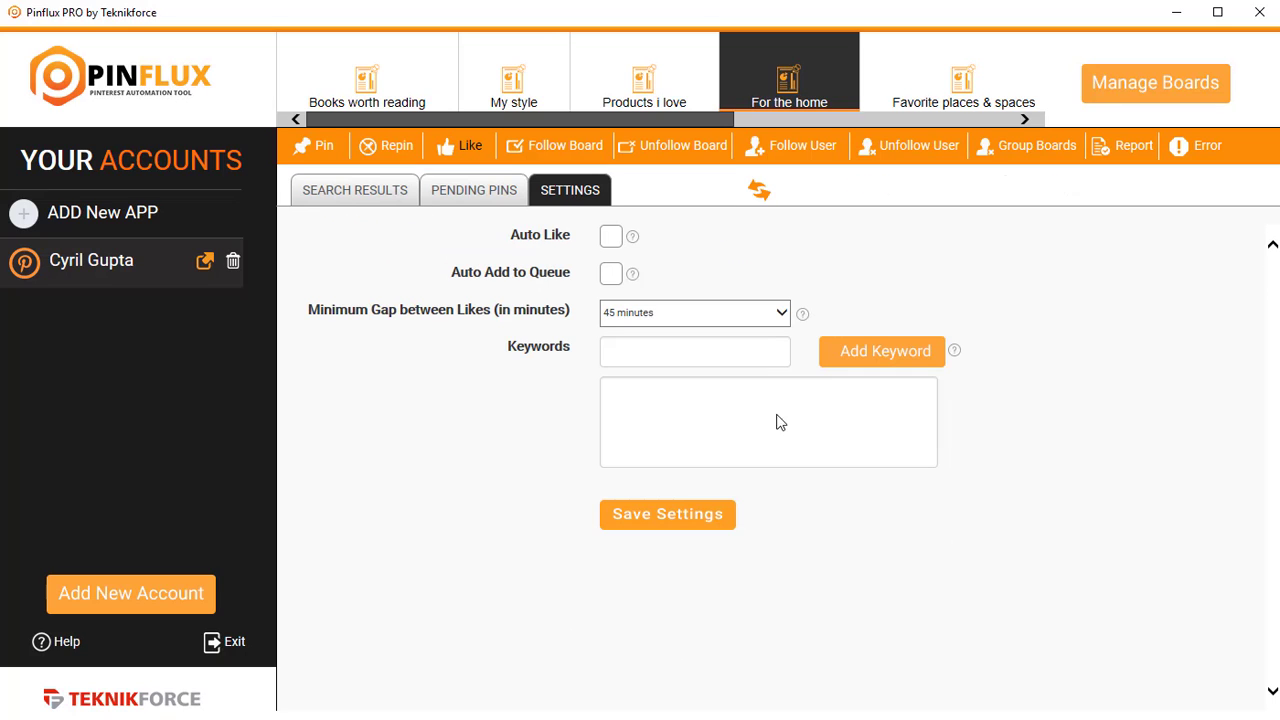
{"action": "left_click", "coordinate": [710, 354]}
{"action": "type", "text": "shoes"}
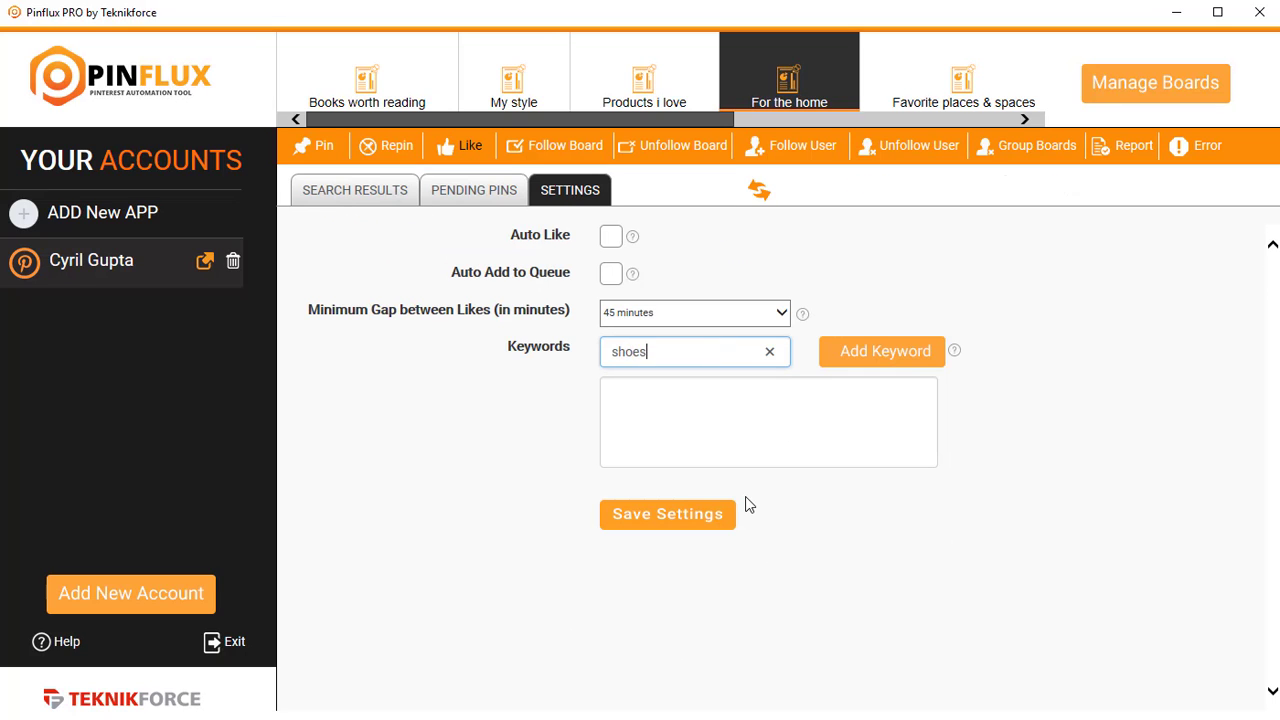
{"action": "left_click", "coordinate": [641, 518]}
{"action": "key", "text": "Return"}
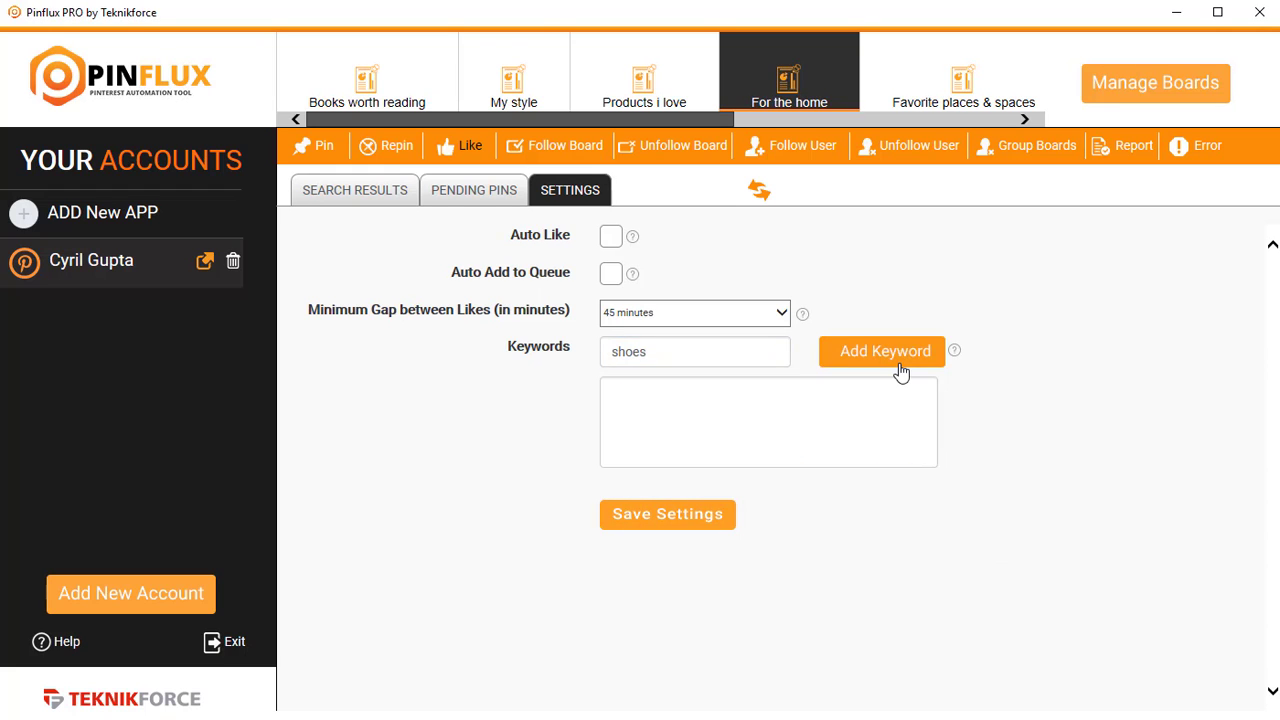
{"action": "left_click", "coordinate": [901, 371]}
{"action": "left_click", "coordinate": [734, 517]}
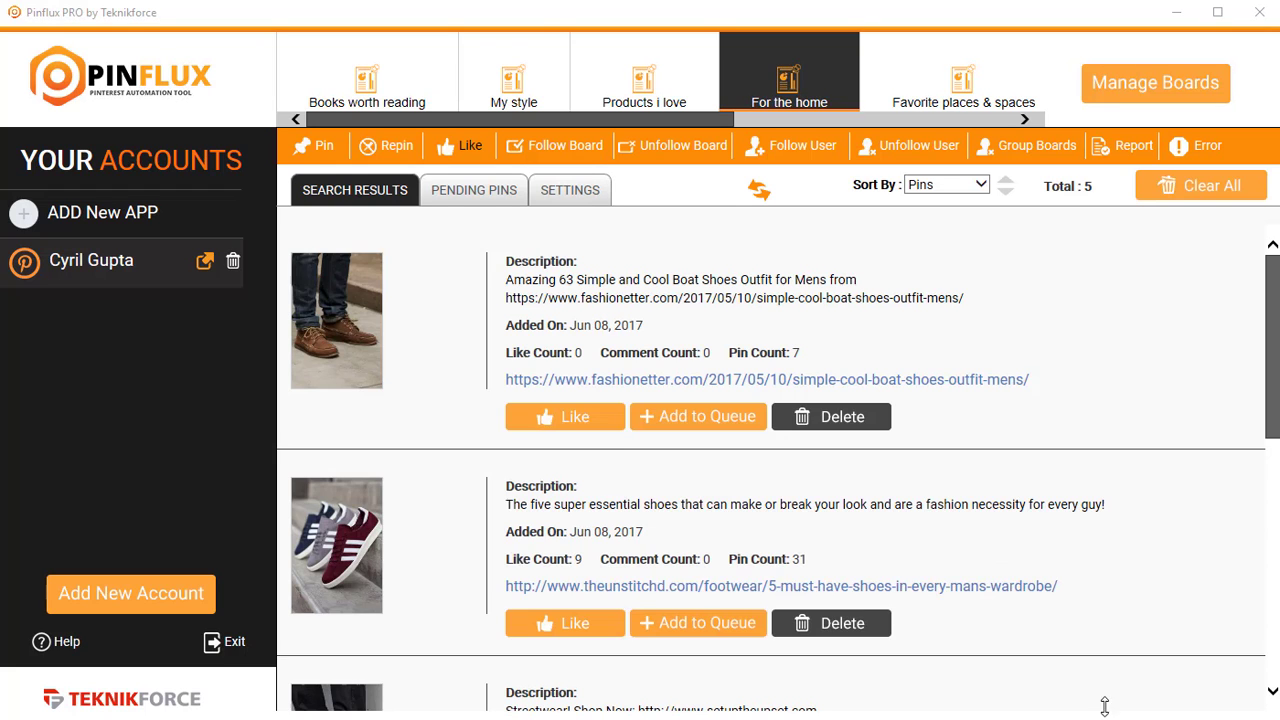
{"action": "scroll", "coordinate": [503, 383], "scroll_direction": "down", "scroll_amount": 4}
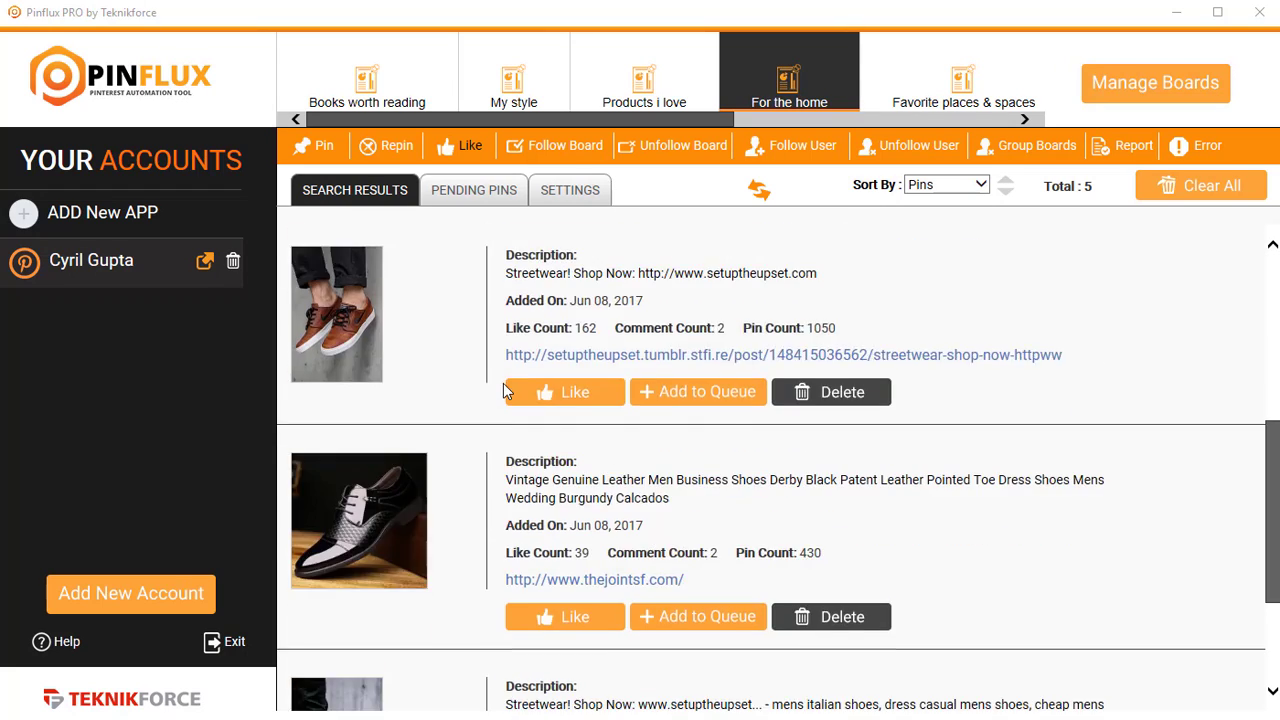
{"action": "scroll", "coordinate": [503, 383], "scroll_direction": "up", "scroll_amount": 3}
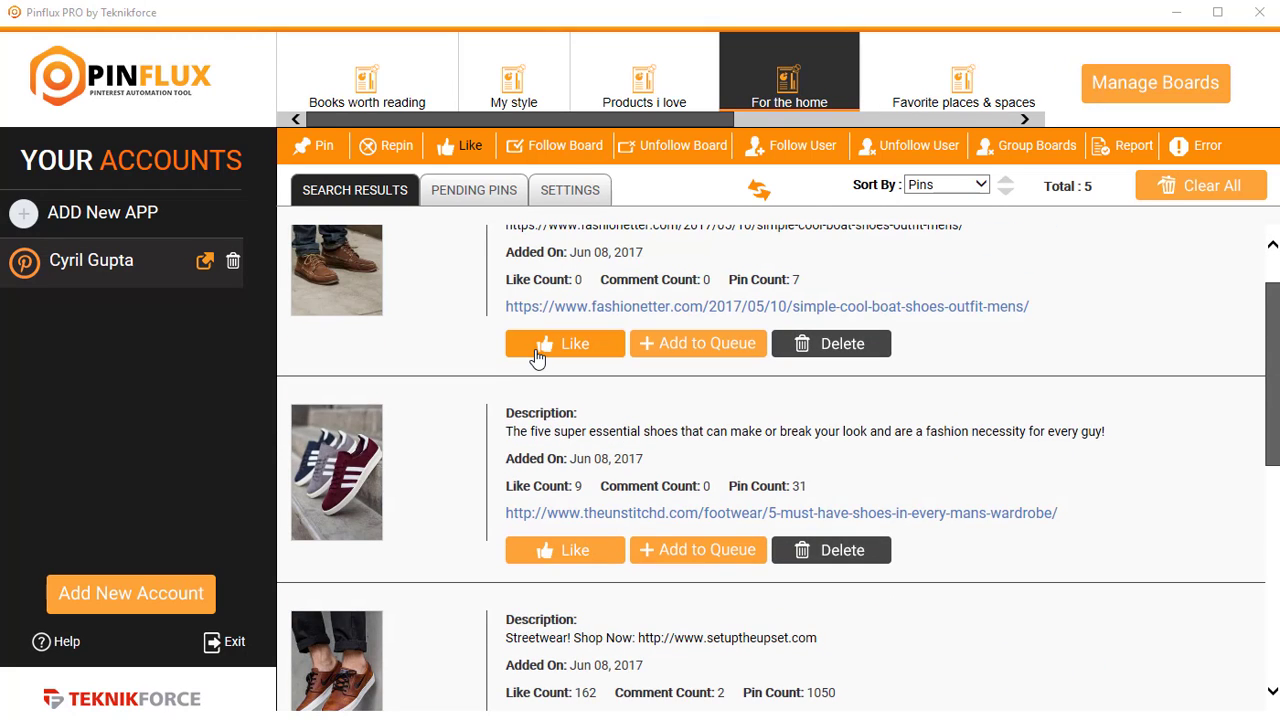
Step: Enable Auto Follow for boards with a 45-minute gap, then show the Unfollow Board list
{"action": "left_click", "coordinate": [595, 155]}
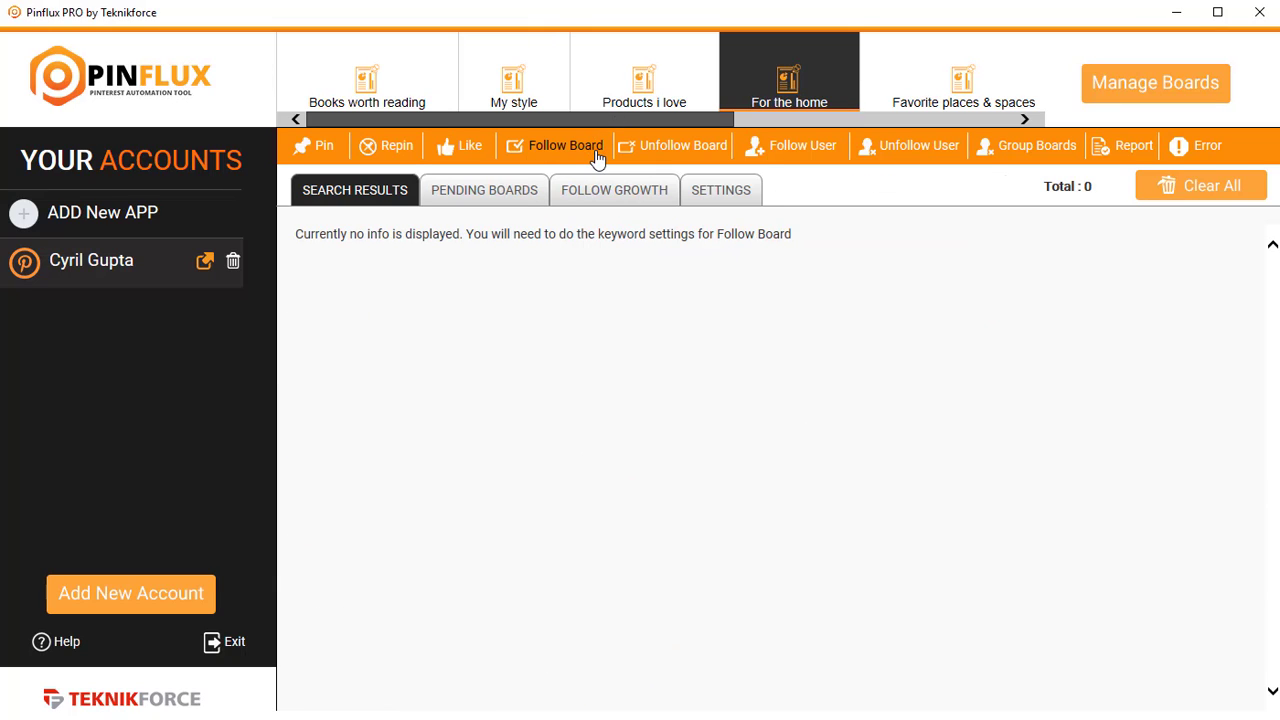
{"action": "left_click", "coordinate": [700, 190]}
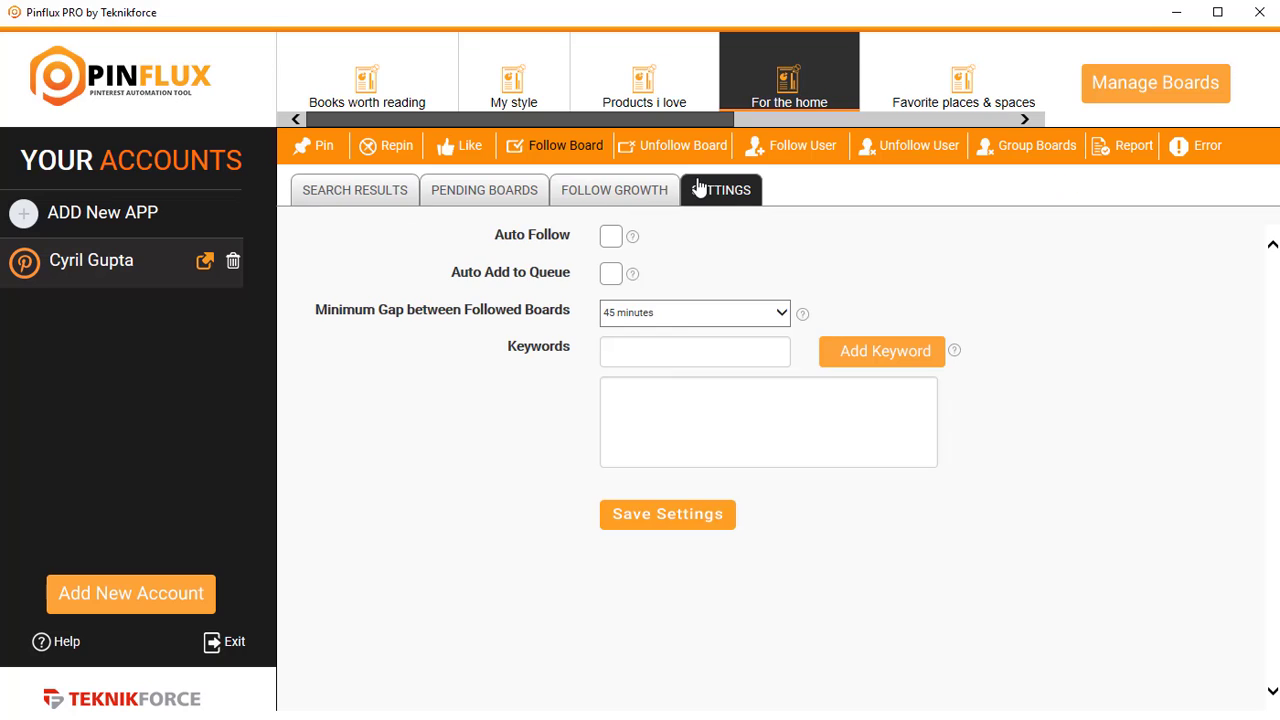
{"action": "left_click", "coordinate": [668, 354]}
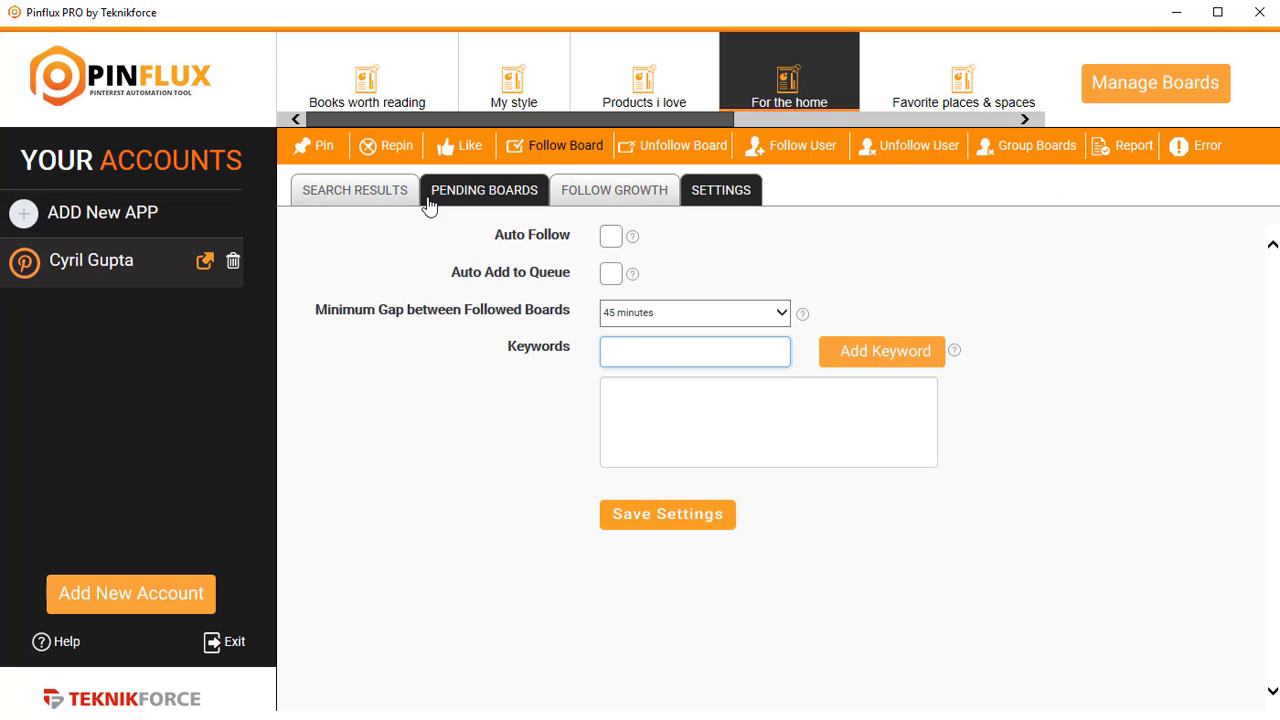
{"action": "left_click", "coordinate": [380, 190]}
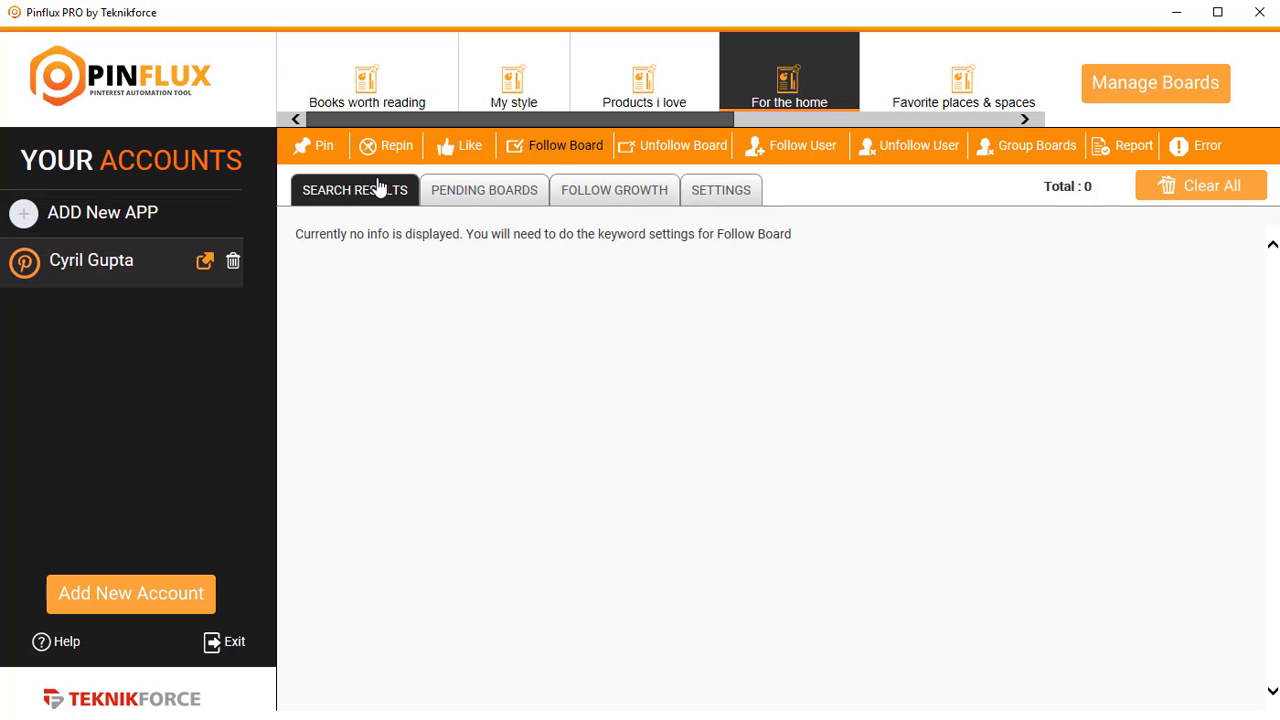
{"action": "left_click", "coordinate": [750, 190]}
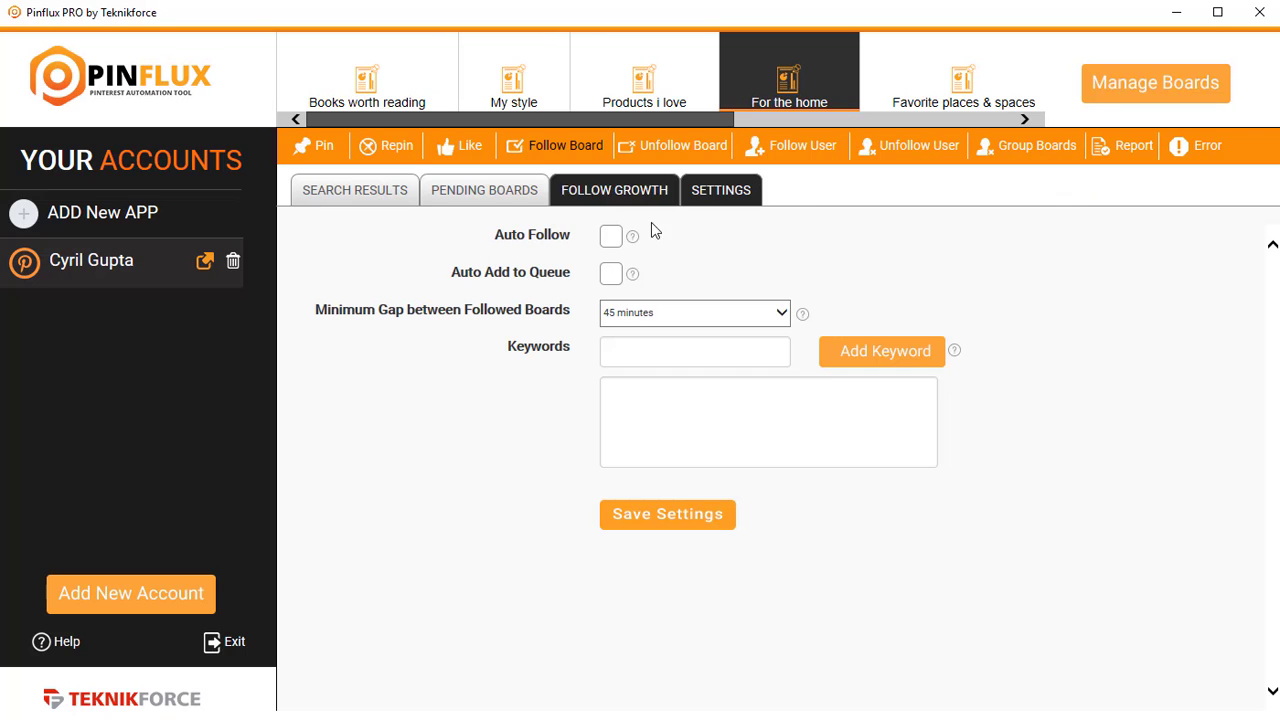
{"action": "left_click", "coordinate": [612, 237]}
{"action": "left_click", "coordinate": [658, 323]}
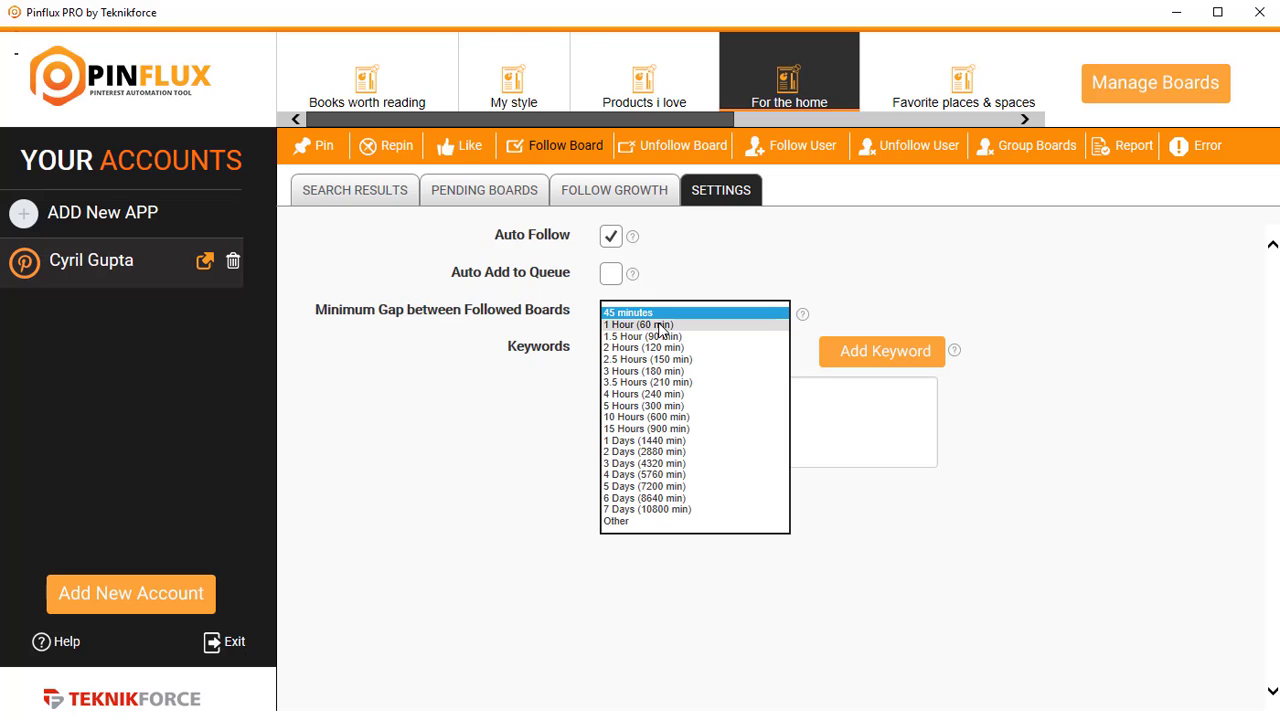
{"action": "left_click", "coordinate": [655, 309]}
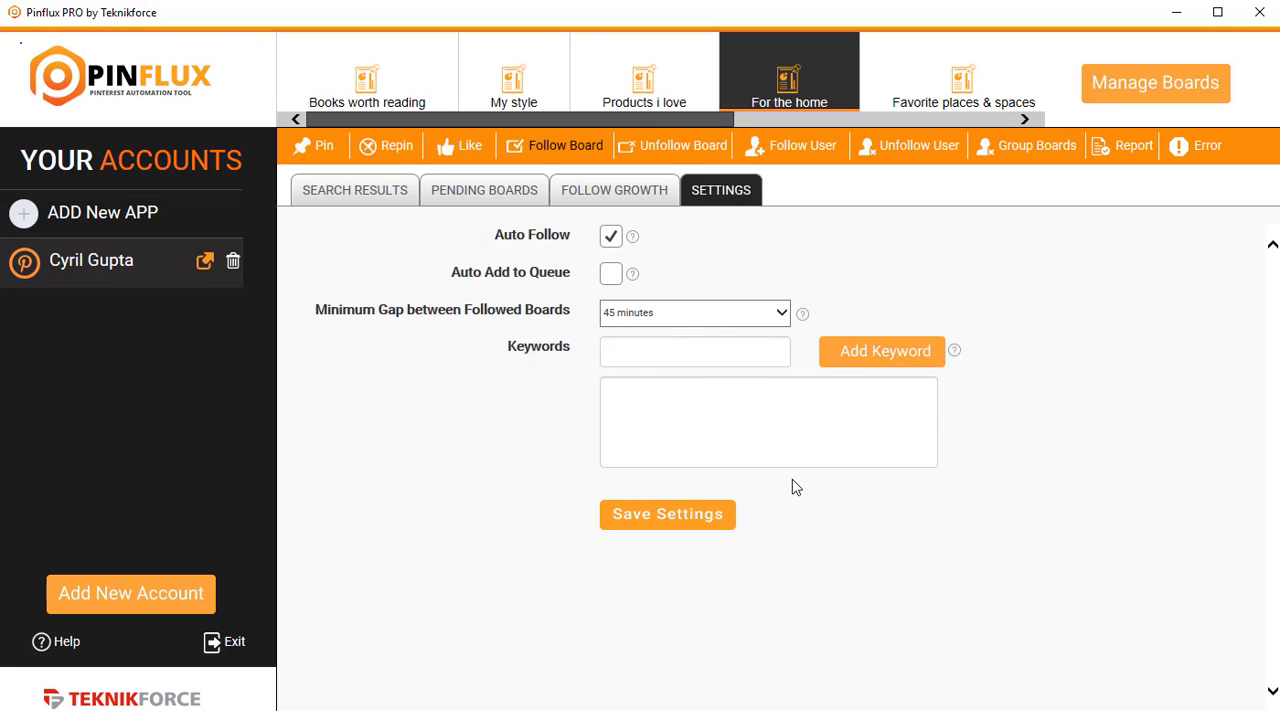
{"action": "left_click", "coordinate": [709, 152]}
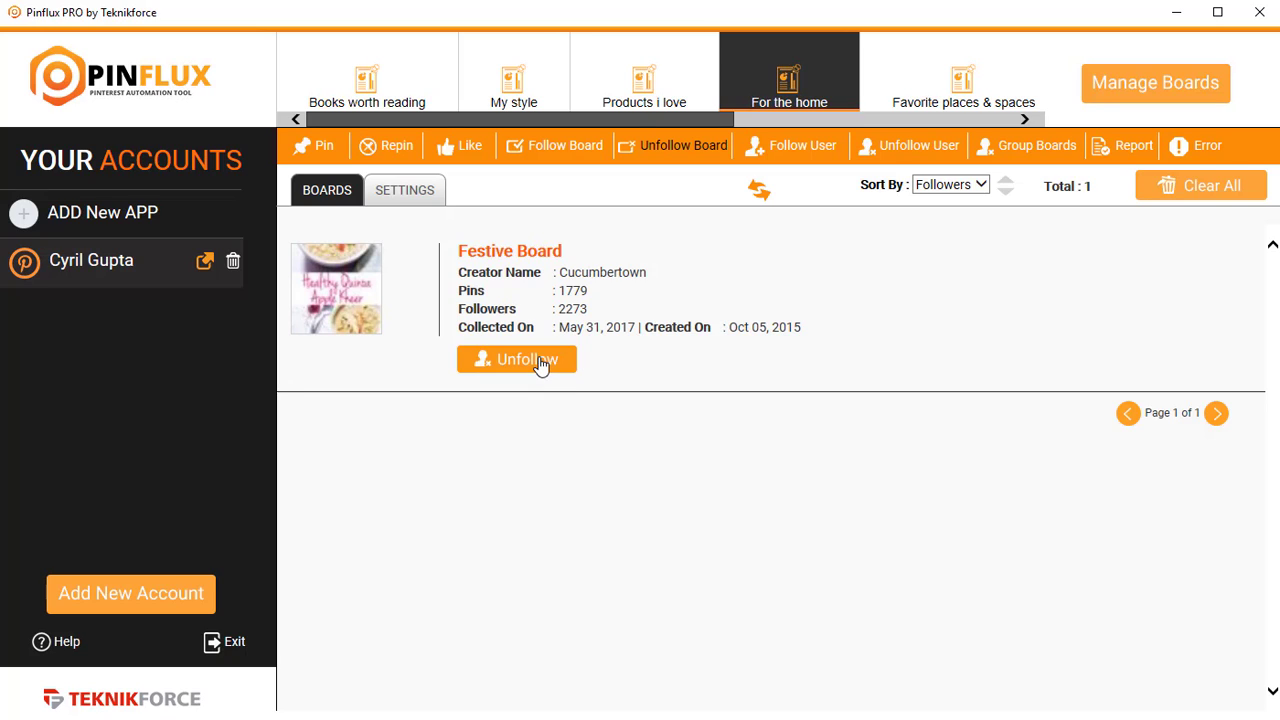
Step: Look at Follow User and Unfollow User, then open Group Boards search (category ALL, pins ascending)
{"action": "left_click", "coordinate": [800, 148]}
{"action": "left_click", "coordinate": [950, 158]}
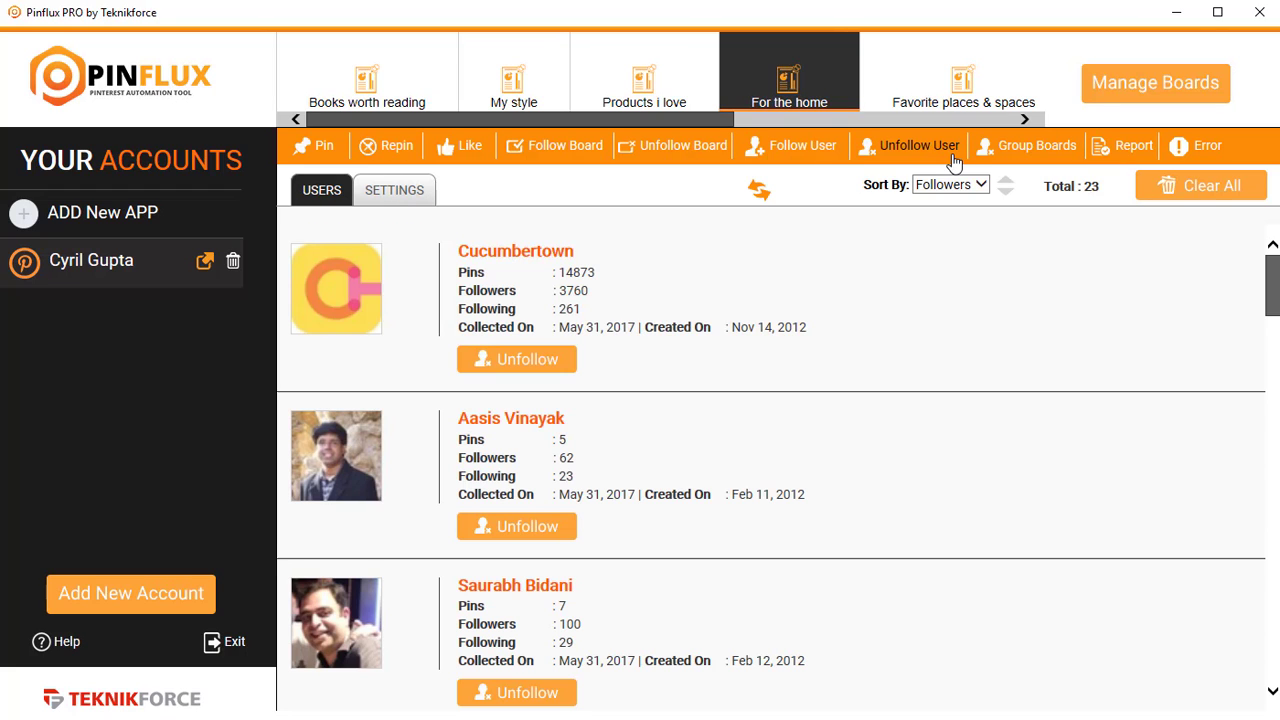
{"action": "left_click", "coordinate": [1020, 150]}
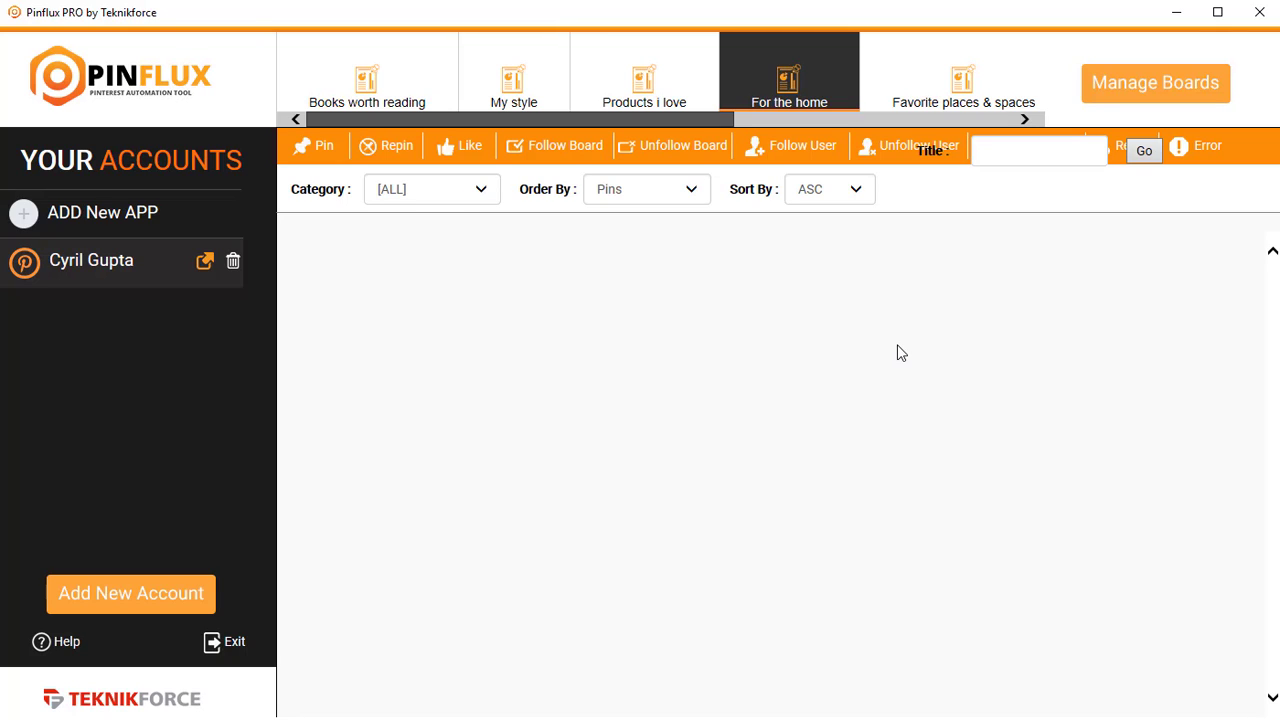
Step: List mens_fashion group boards ordered by Collaborators, scan the results, then go to Follow User
{"action": "left_click", "coordinate": [449, 196]}
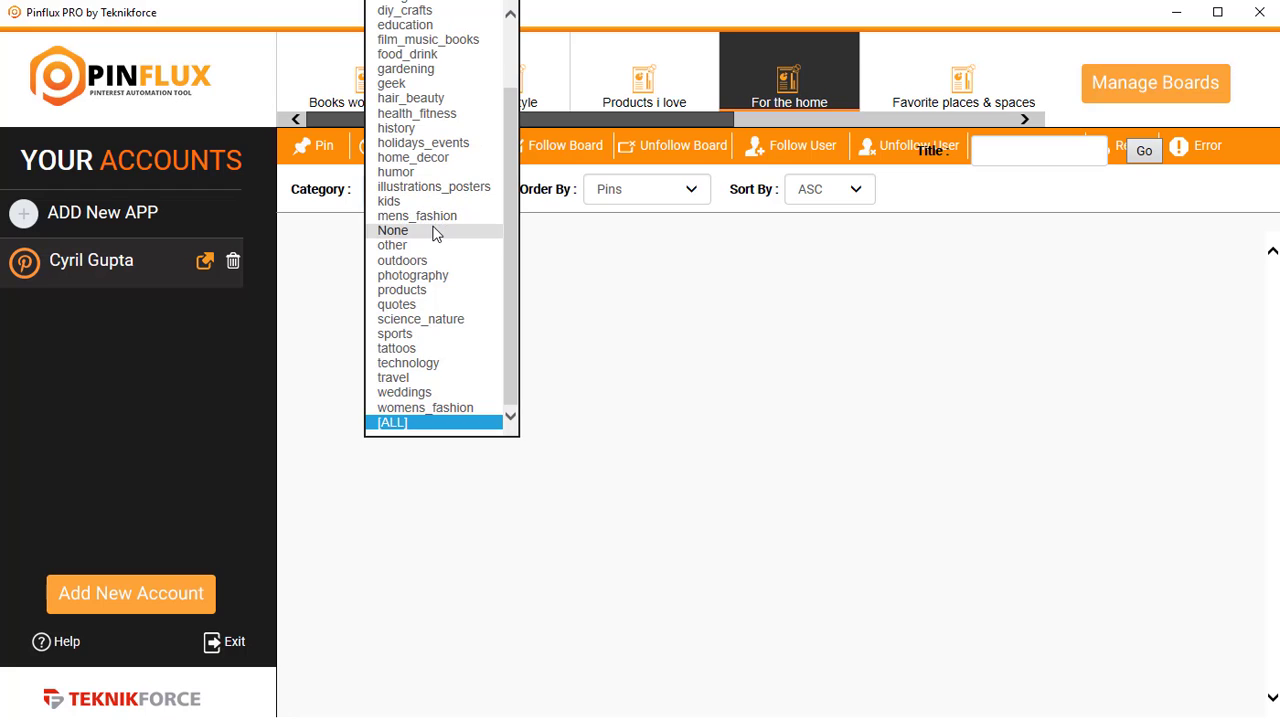
{"action": "left_click", "coordinate": [435, 216]}
{"action": "left_click", "coordinate": [655, 196]}
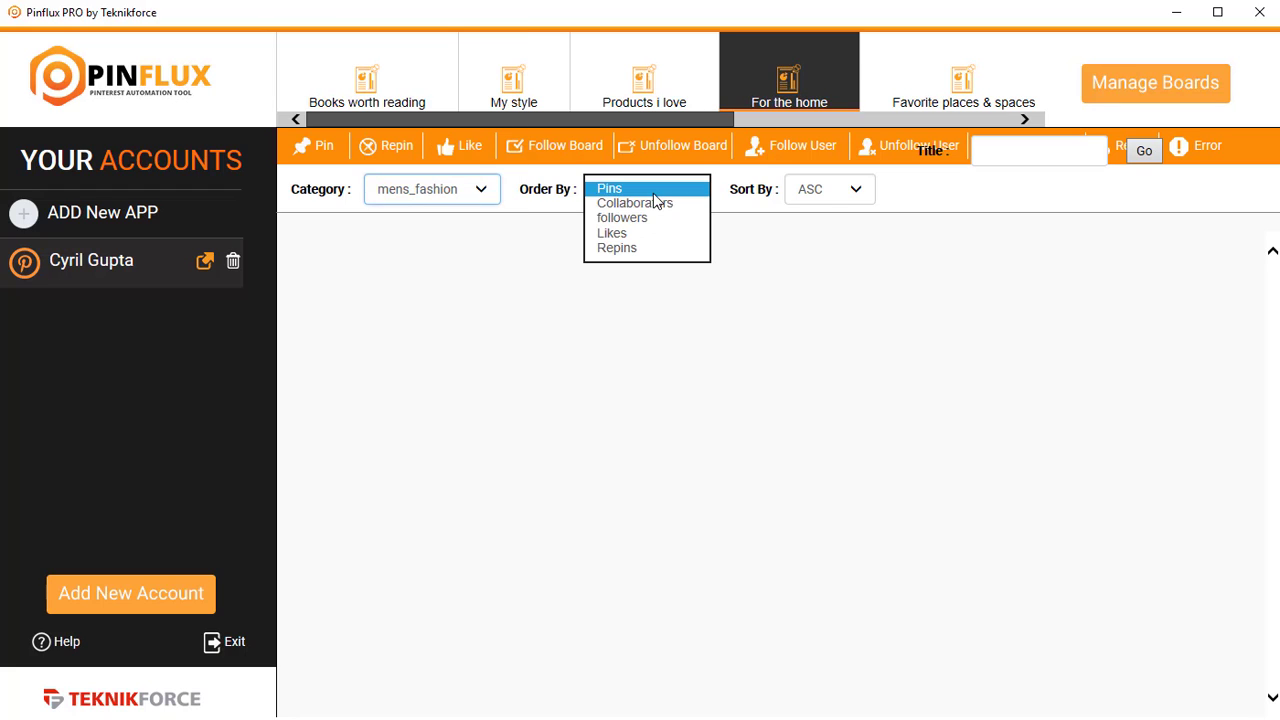
{"action": "left_click", "coordinate": [706, 194]}
{"action": "key", "text": "Down"}
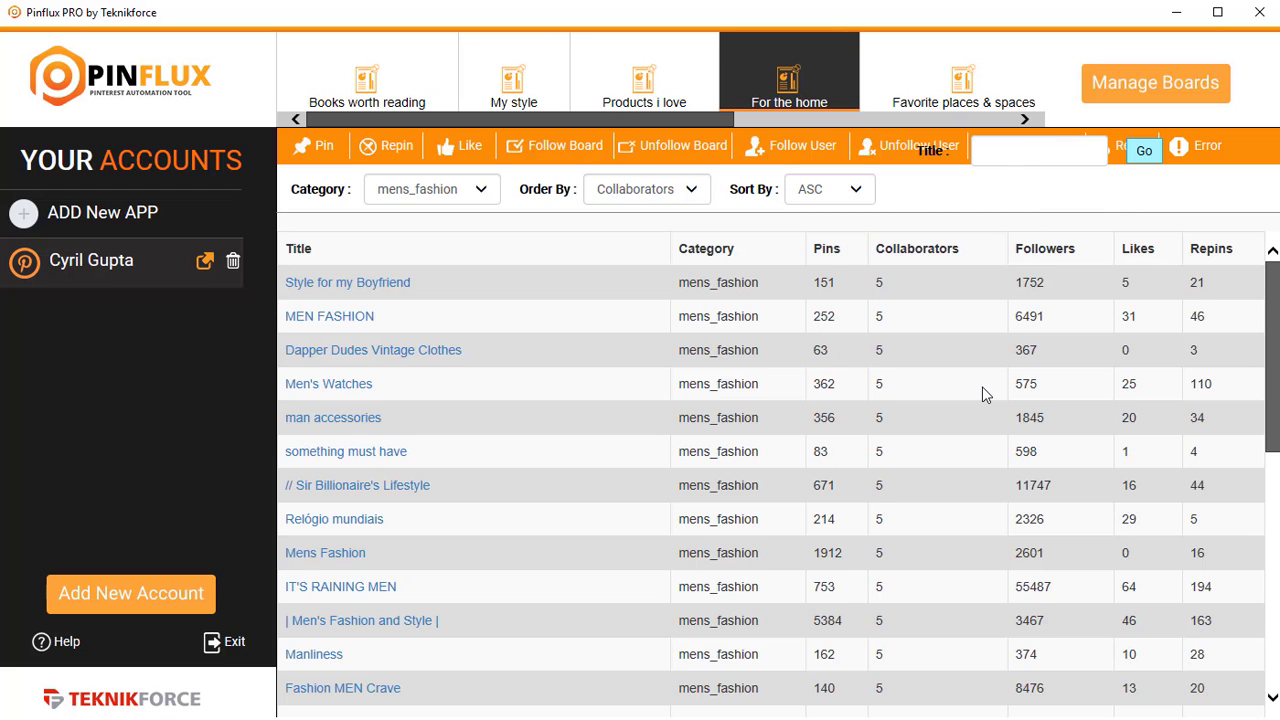
{"action": "scroll", "coordinate": [982, 387], "scroll_direction": "down", "scroll_amount": 10}
{"action": "scroll", "coordinate": [985, 393], "scroll_direction": "up", "scroll_amount": 10}
{"action": "scroll", "coordinate": [985, 393], "scroll_direction": "down", "scroll_amount": 3}
{"action": "scroll", "coordinate": [982, 394], "scroll_direction": "up", "scroll_amount": 3}
{"action": "left_click", "coordinate": [758, 152]}
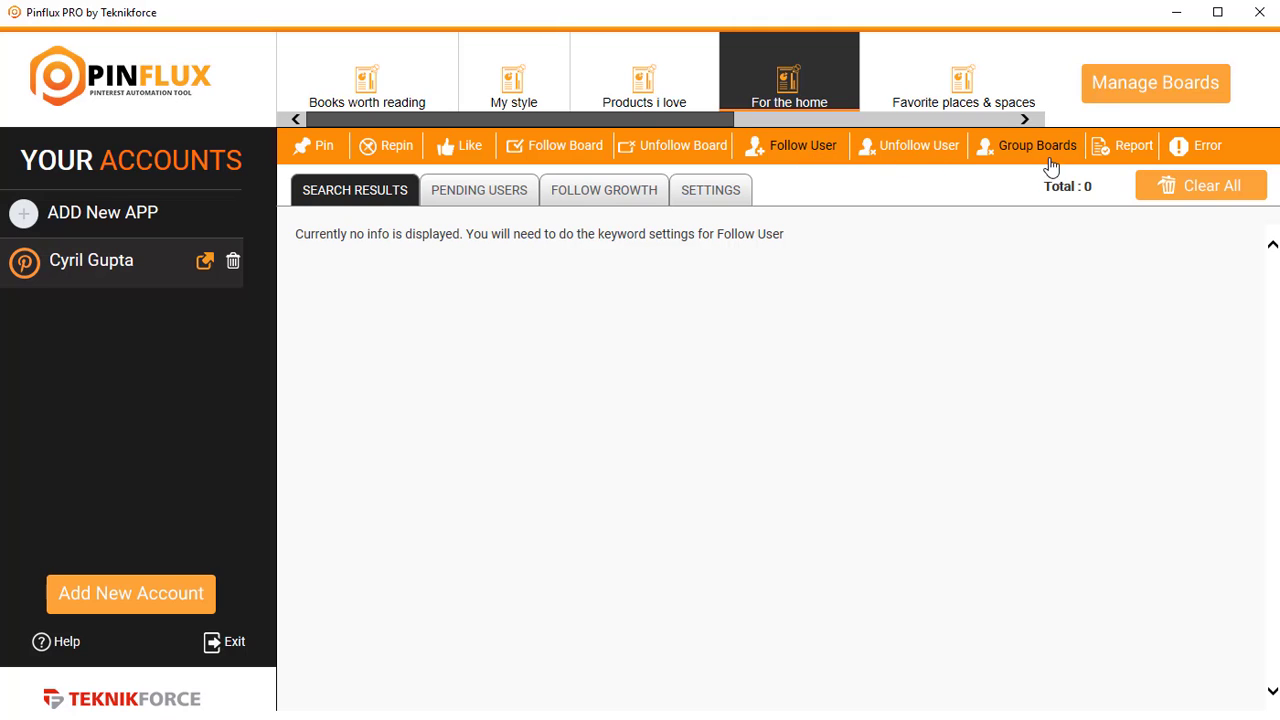
Step: Review the three completed my style tasks in Report and view a posted pin on Pinterest
{"action": "left_click", "coordinate": [1138, 148]}
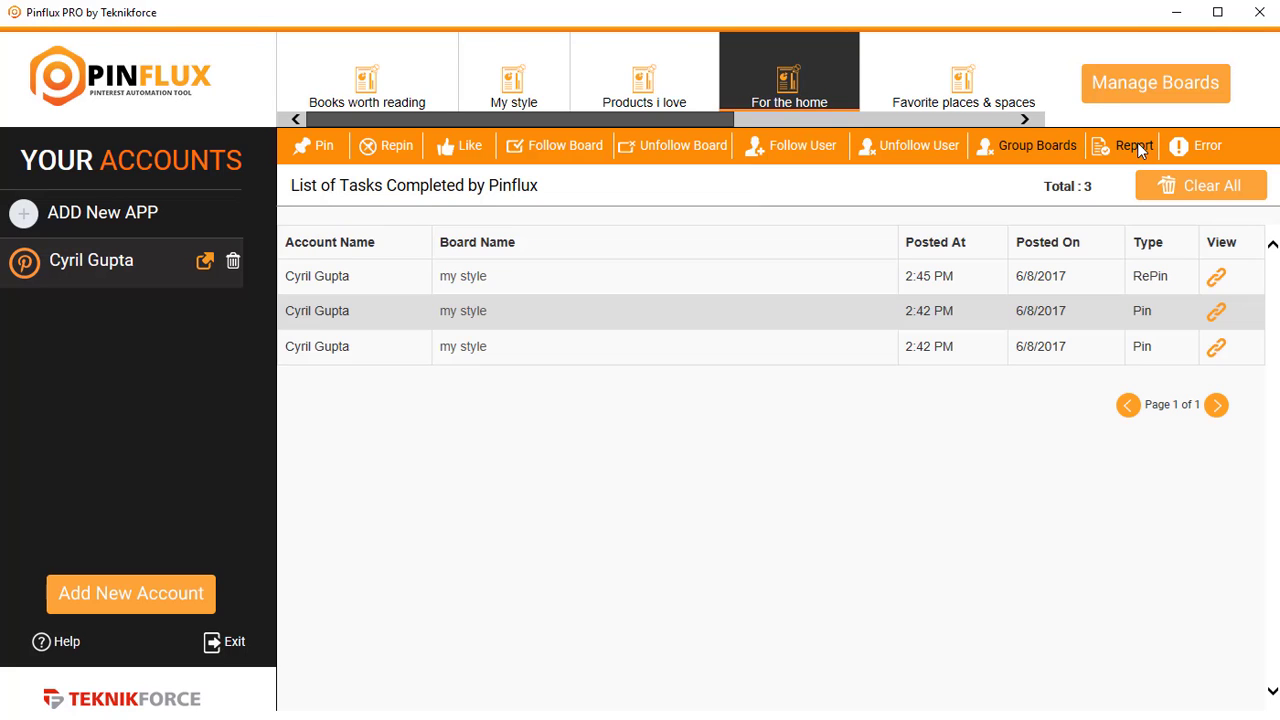
{"action": "left_click", "coordinate": [527, 310]}
{"action": "left_click", "coordinate": [1230, 312]}
{"action": "left_click", "coordinate": [1216, 326]}
{"action": "left_click", "coordinate": [1217, 350]}
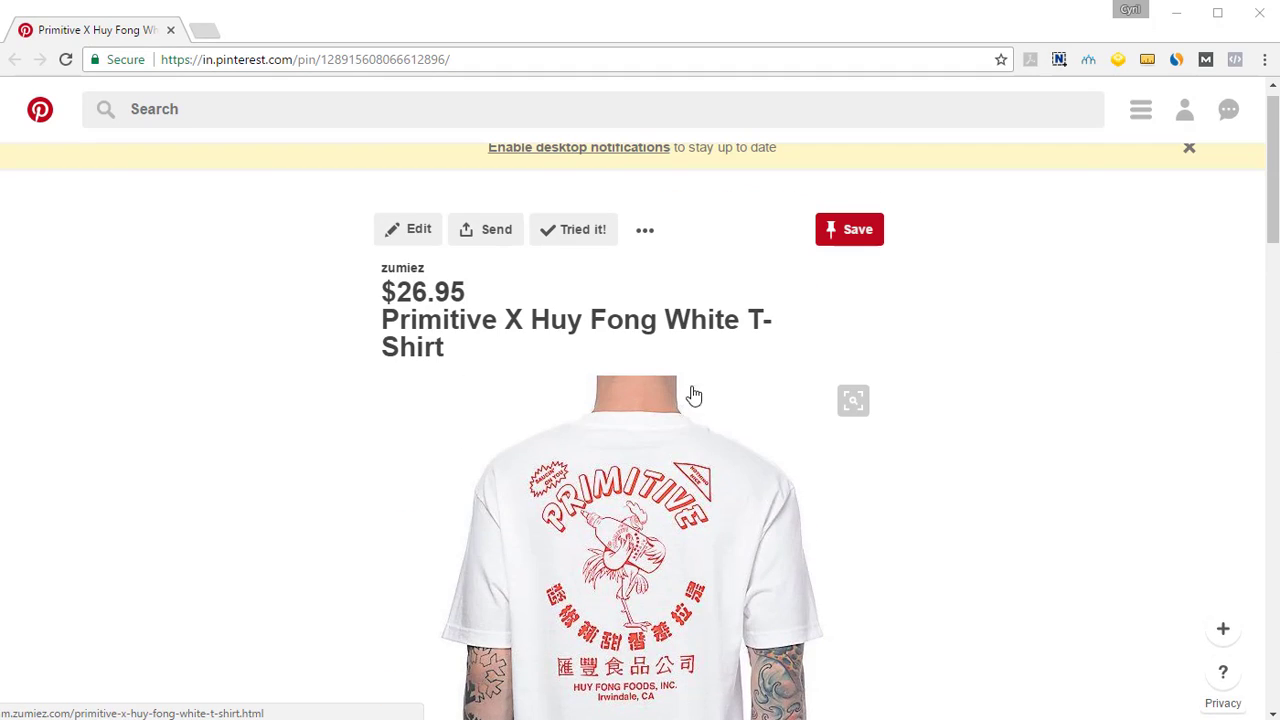
{"action": "left_click", "coordinate": [1168, 8]}
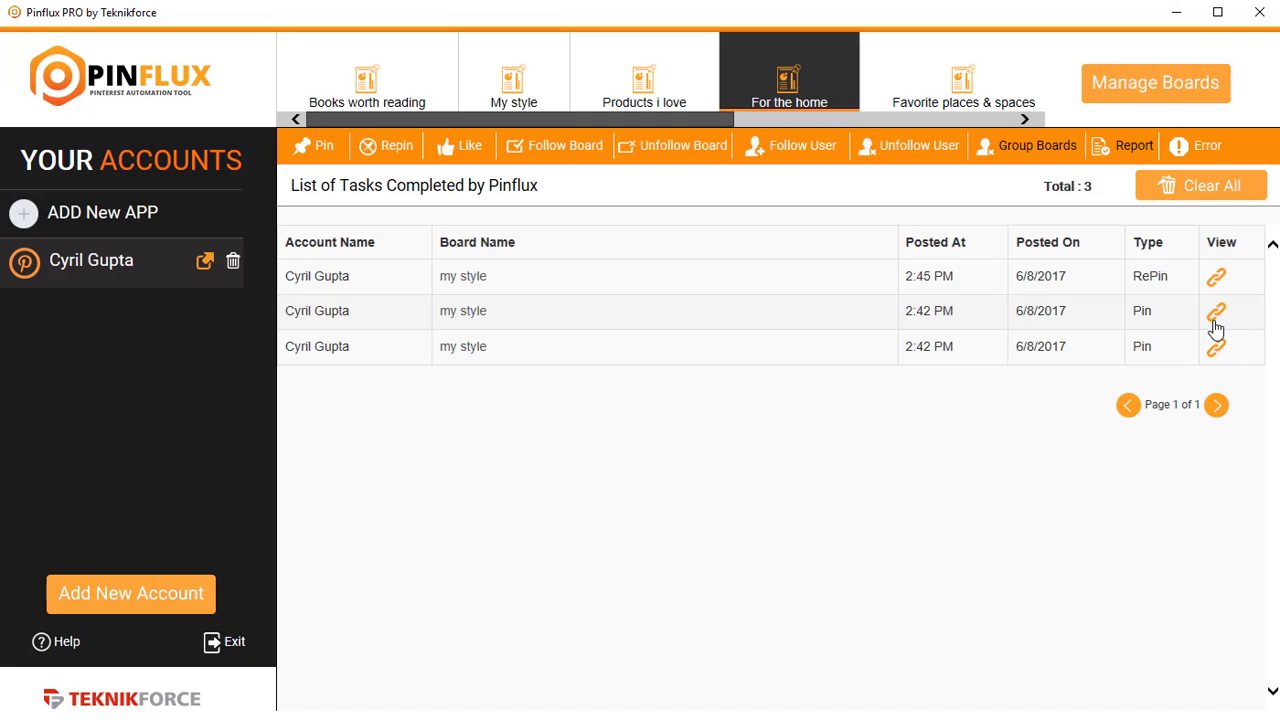
Step: Verify zero errors in the Error list, then accept adding keywords in the Pin section's No Keywords prompt
{"action": "left_click", "coordinate": [1208, 150]}
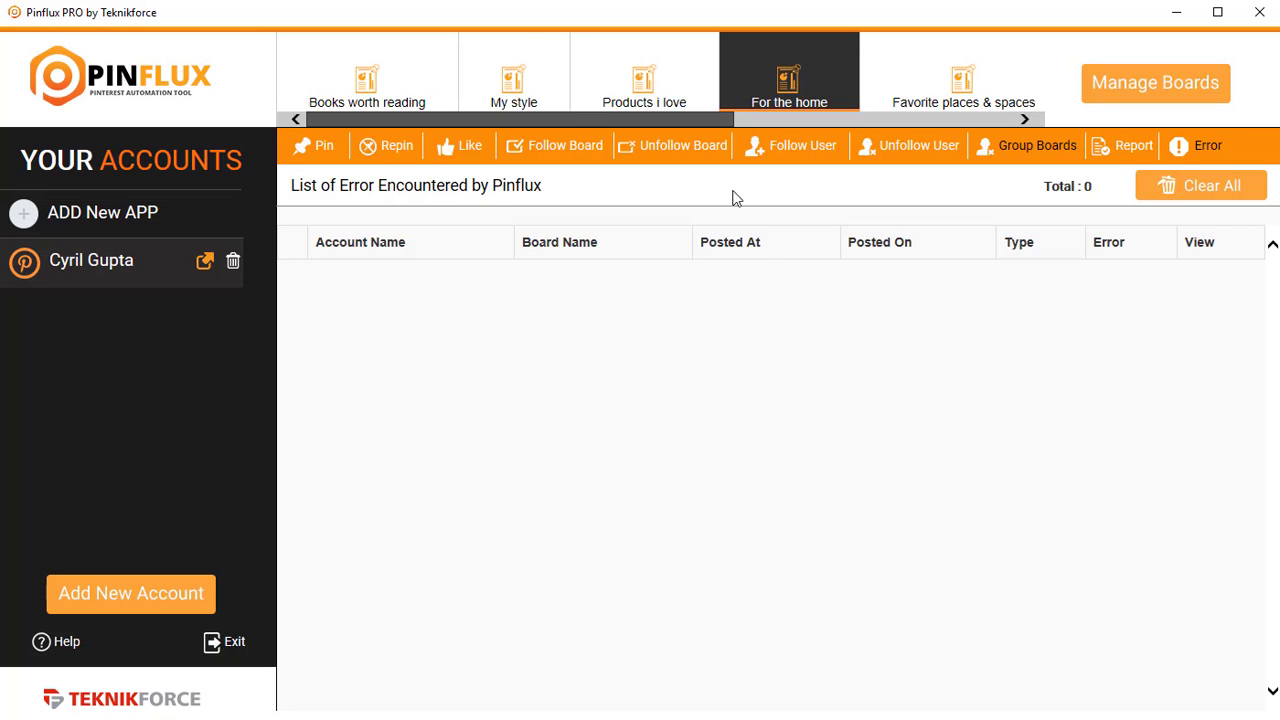
{"action": "left_click", "coordinate": [324, 158]}
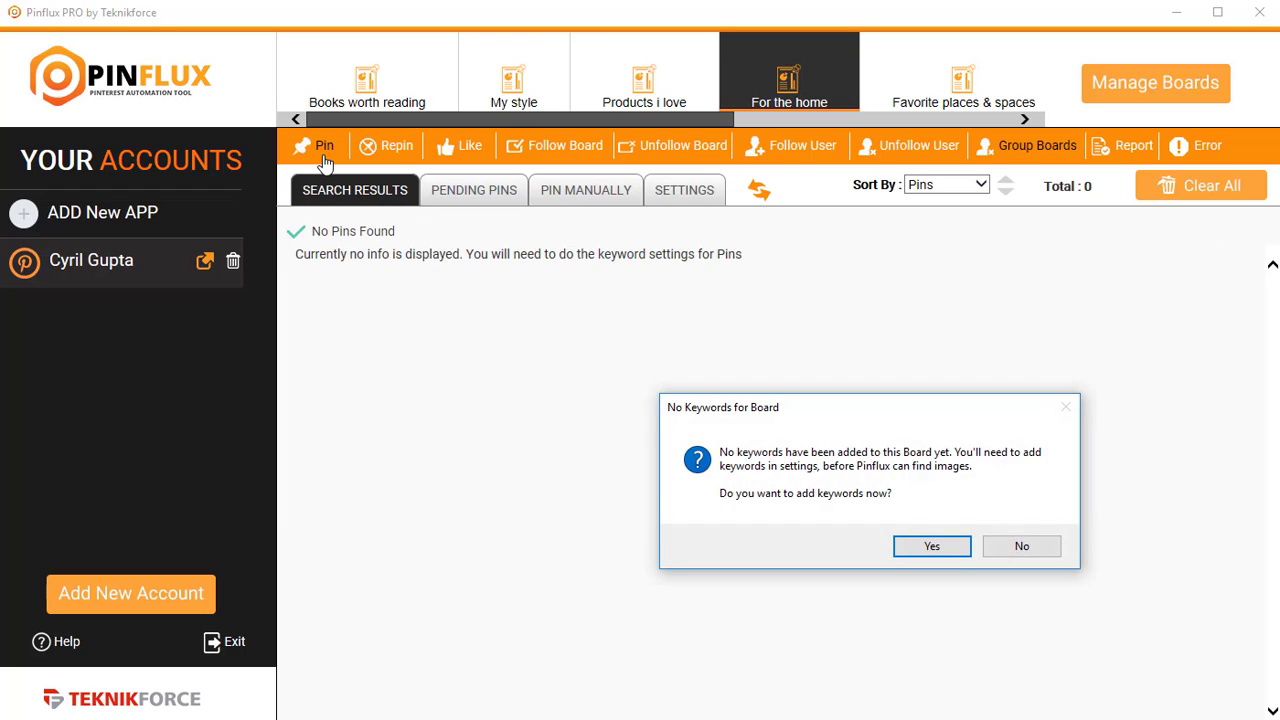
{"action": "left_click", "coordinate": [932, 546]}
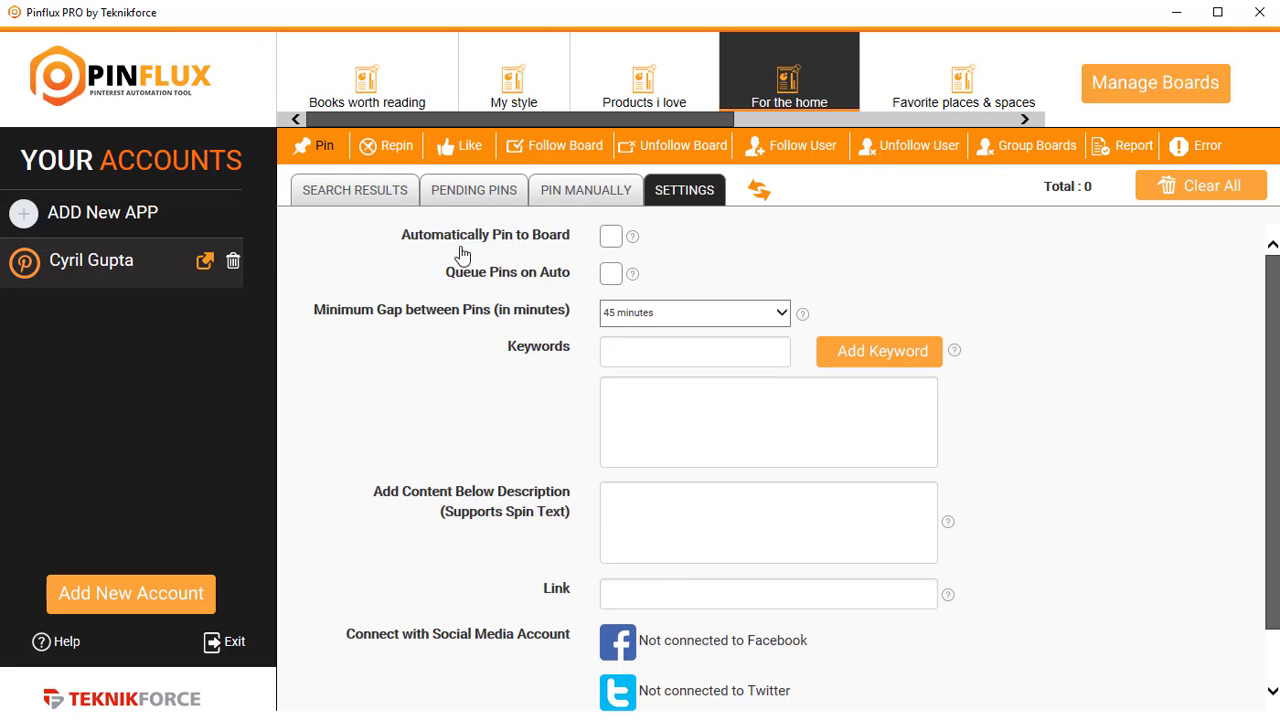
{"action": "left_click", "coordinate": [322, 150]}
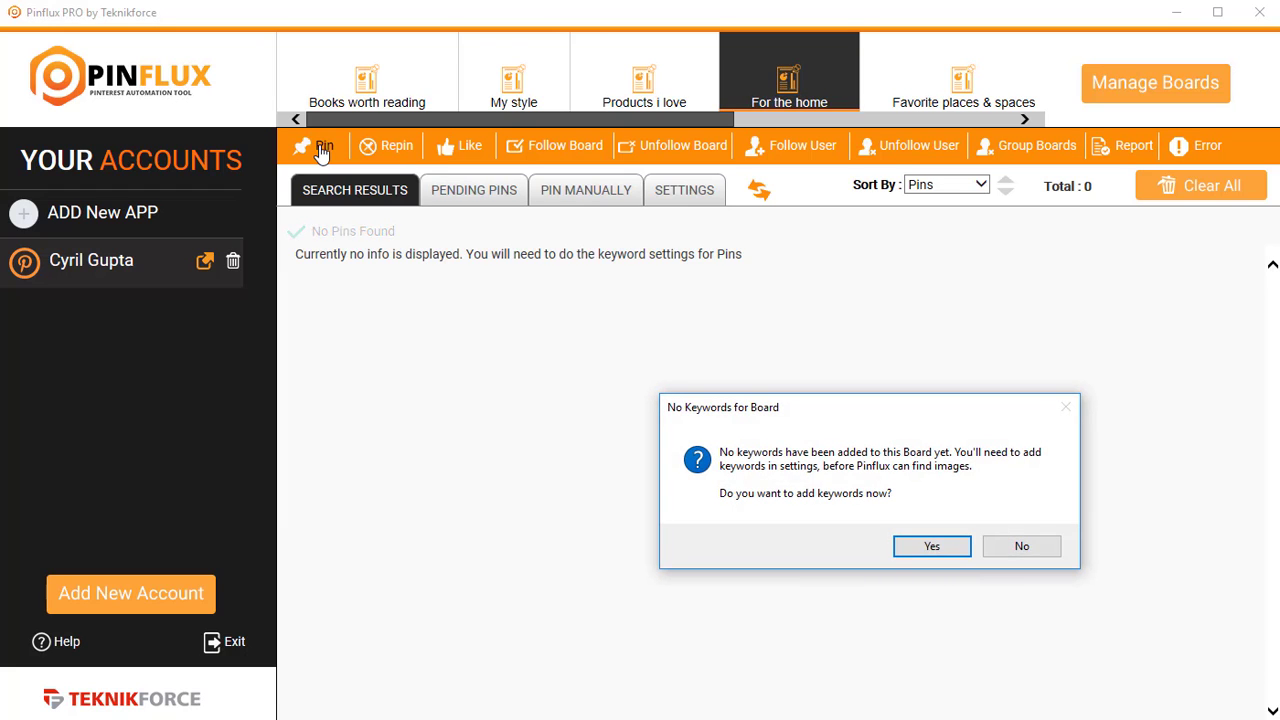
Step: Accept the keywords prompt and make My style the active board, showing its 7 found pins
{"action": "left_click", "coordinate": [929, 545]}
{"action": "left_click", "coordinate": [513, 80]}
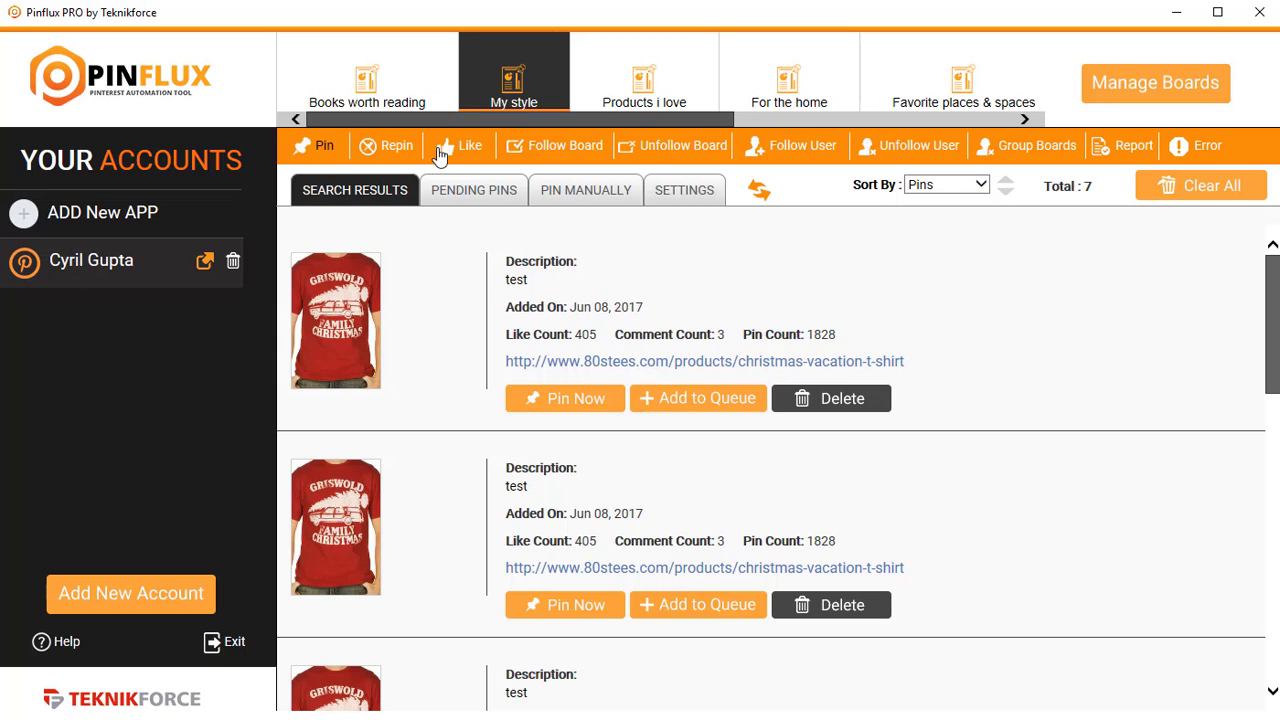
{"action": "left_click", "coordinate": [478, 82]}
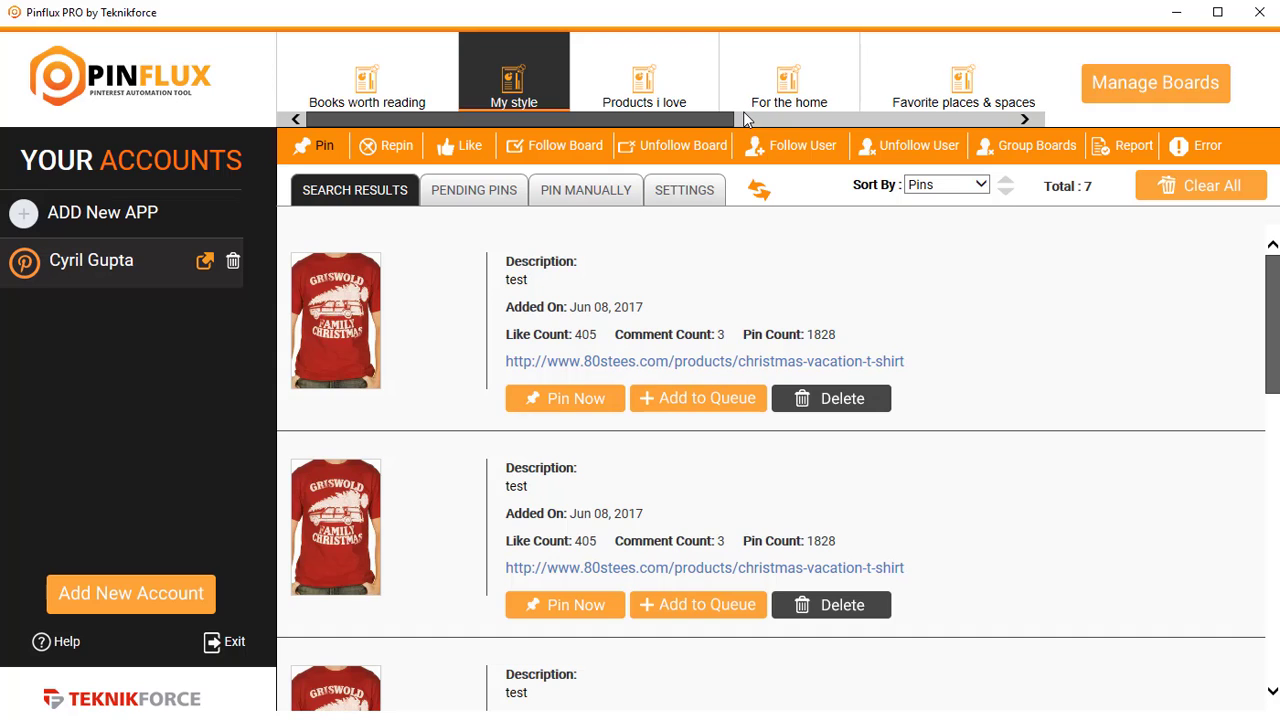